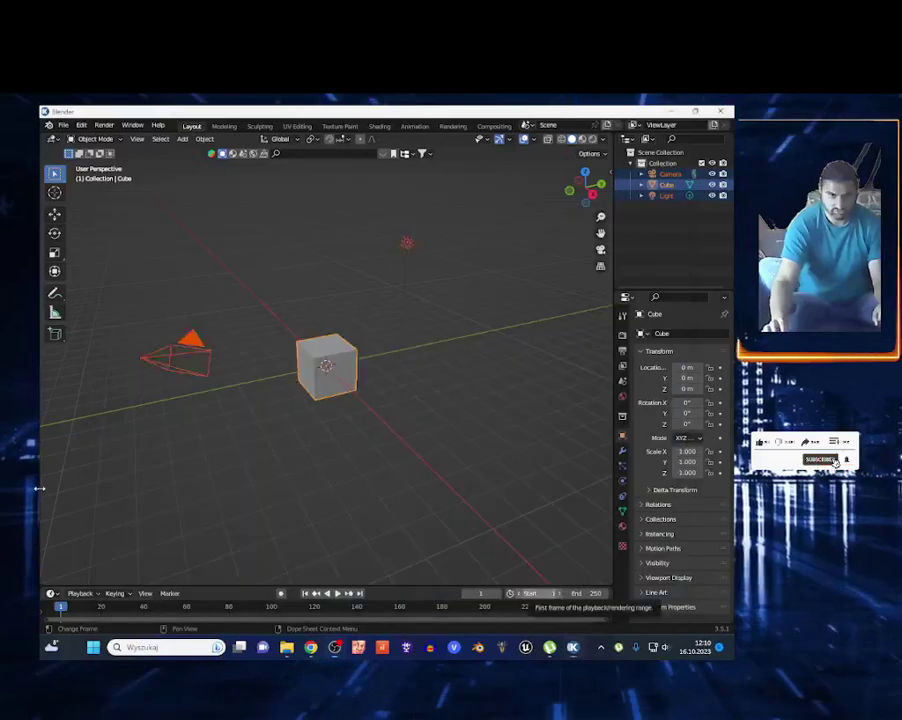
# - Delete all default objects from the scene, including the camera, cube and light
pyautogui.click(182, 472)
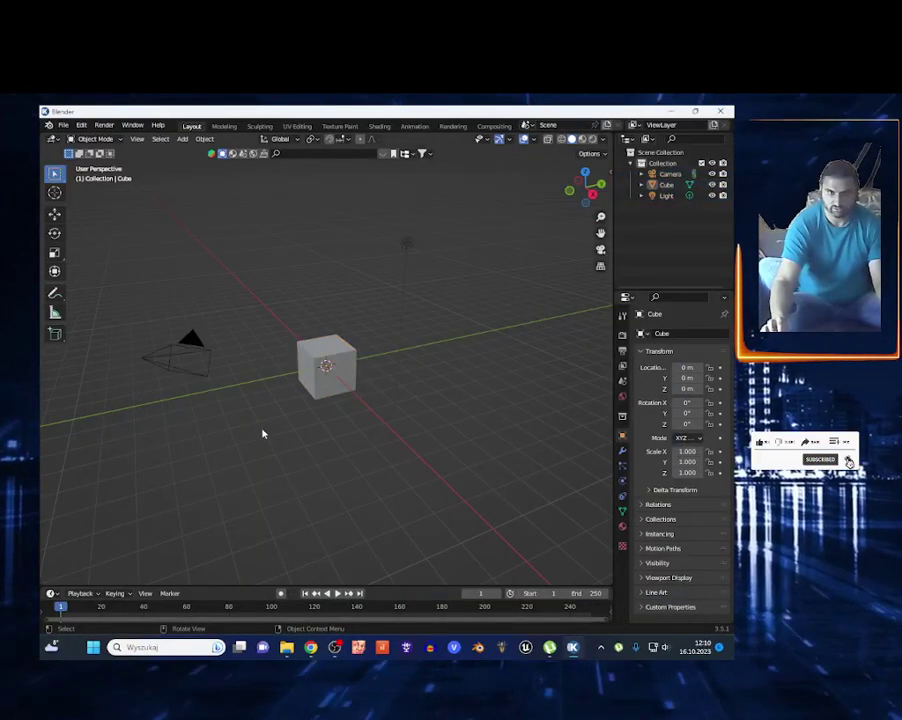
pyautogui.press('a')
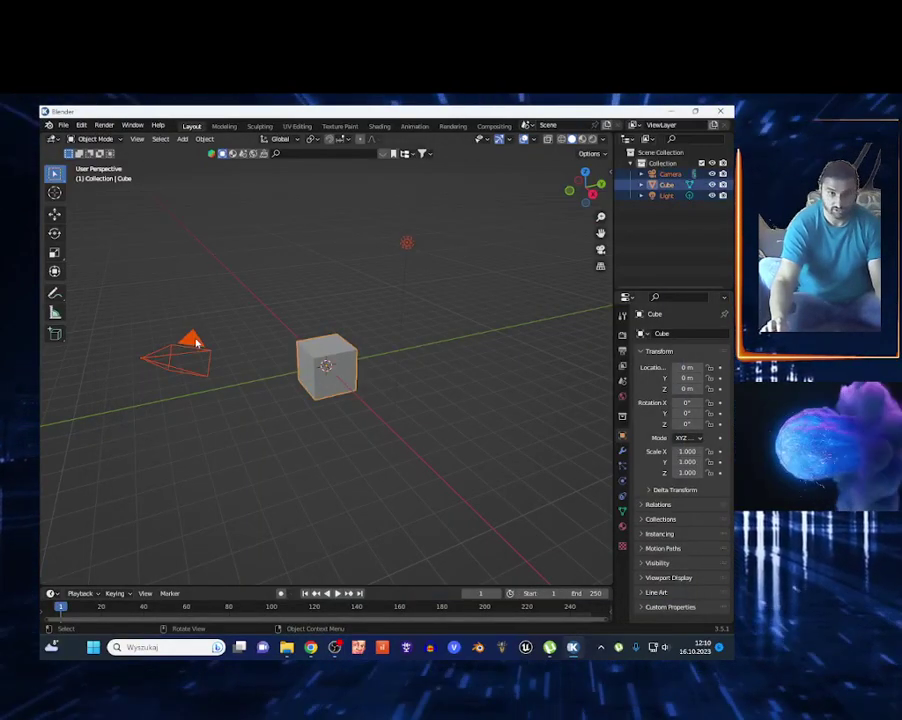
pyautogui.press('x')
pyautogui.click(234, 346)
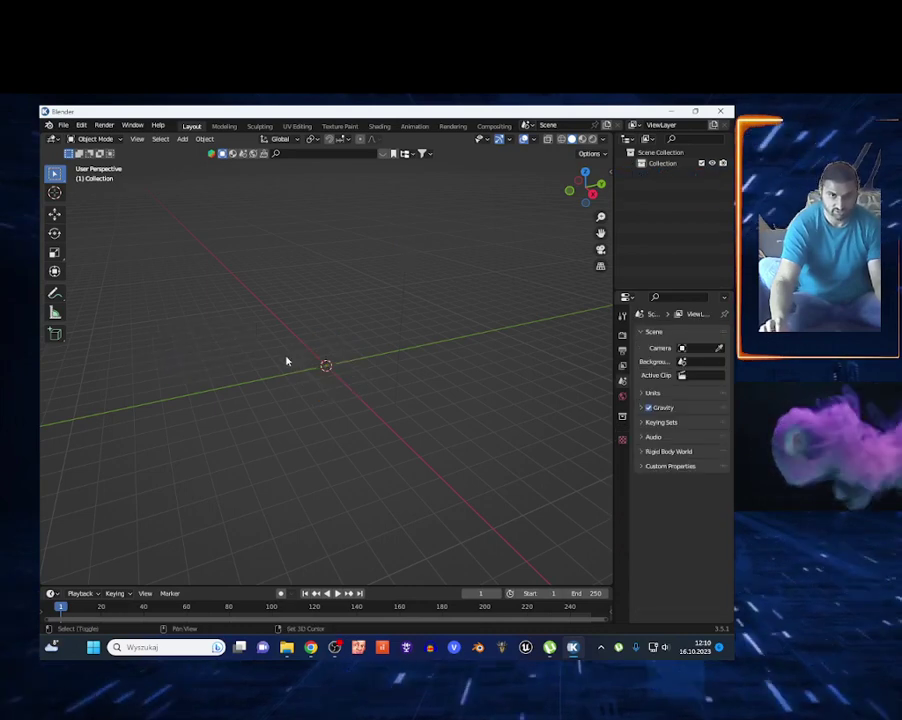
# - Add a mesh plane and scale it uniformly to about 3.03
pyautogui.hotkey('shift', 'a')
pyautogui.moveTo(249, 164)
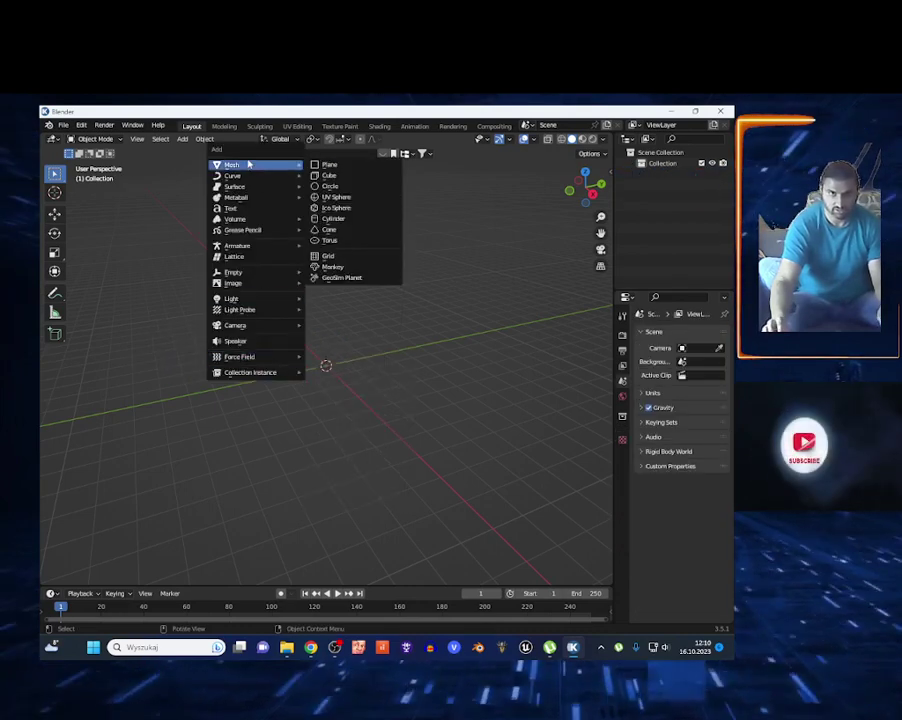
pyautogui.click(324, 166)
pyautogui.press('s')
pyautogui.click(546, 481)
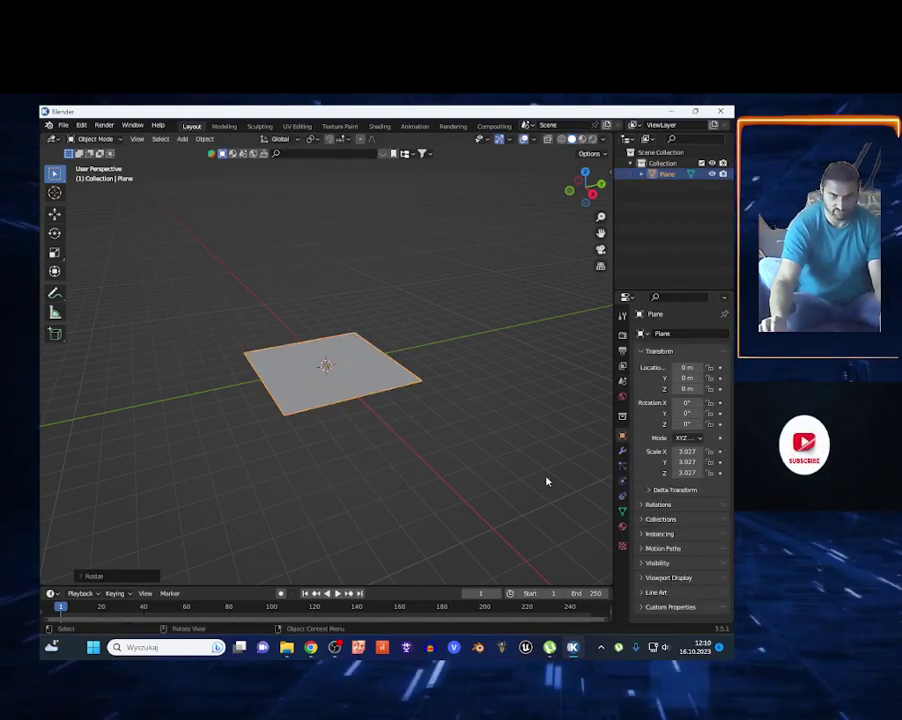
# - Move the plane about 4.56 m along X and raise it about 2.92 m along Z
pyautogui.press('g')
pyautogui.press('x')
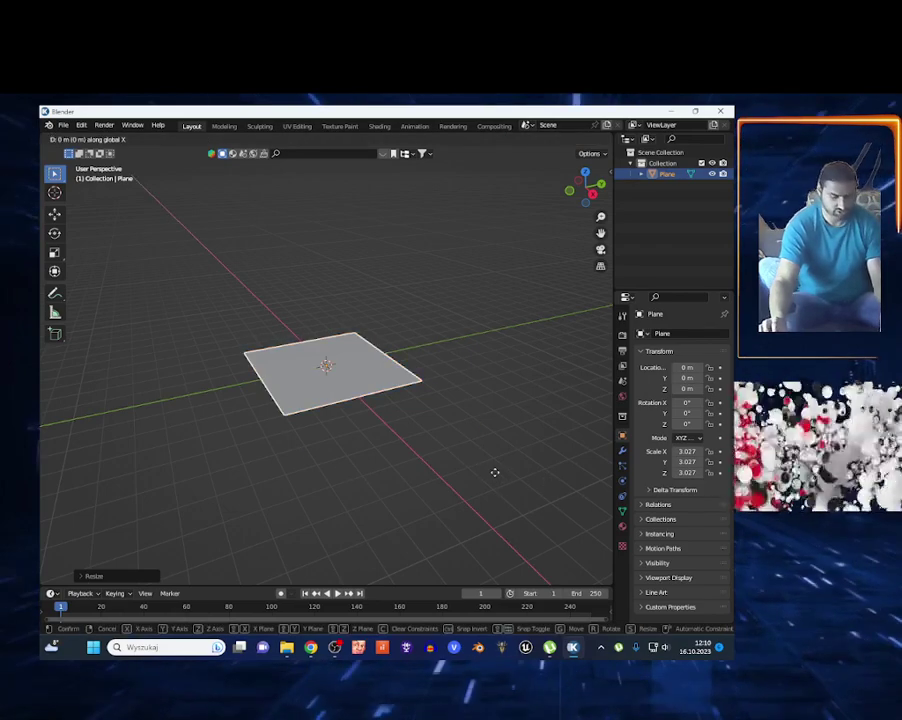
pyautogui.click(561, 509)
pyautogui.press('g')
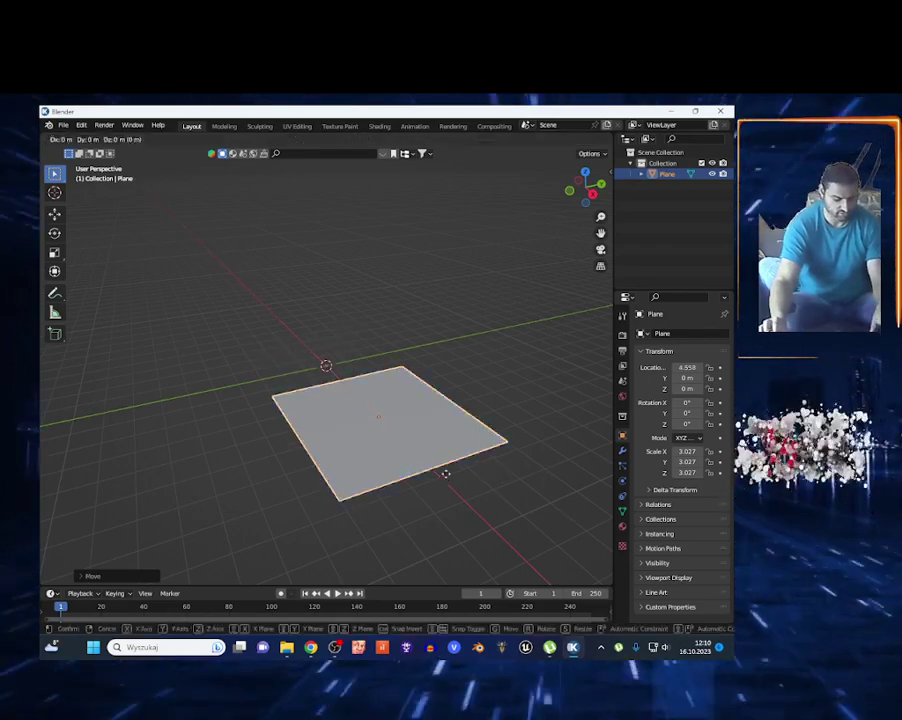
pyautogui.press('z')
pyautogui.click(436, 362)
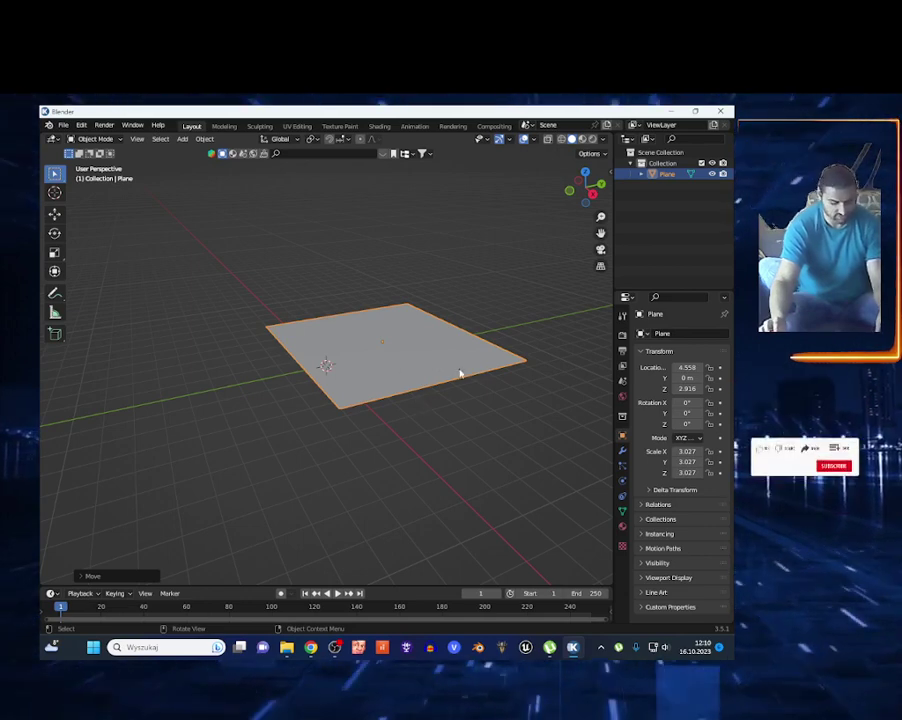
# - Tilt the plane to a Y rotation of about -34.6°
pyautogui.press('n')
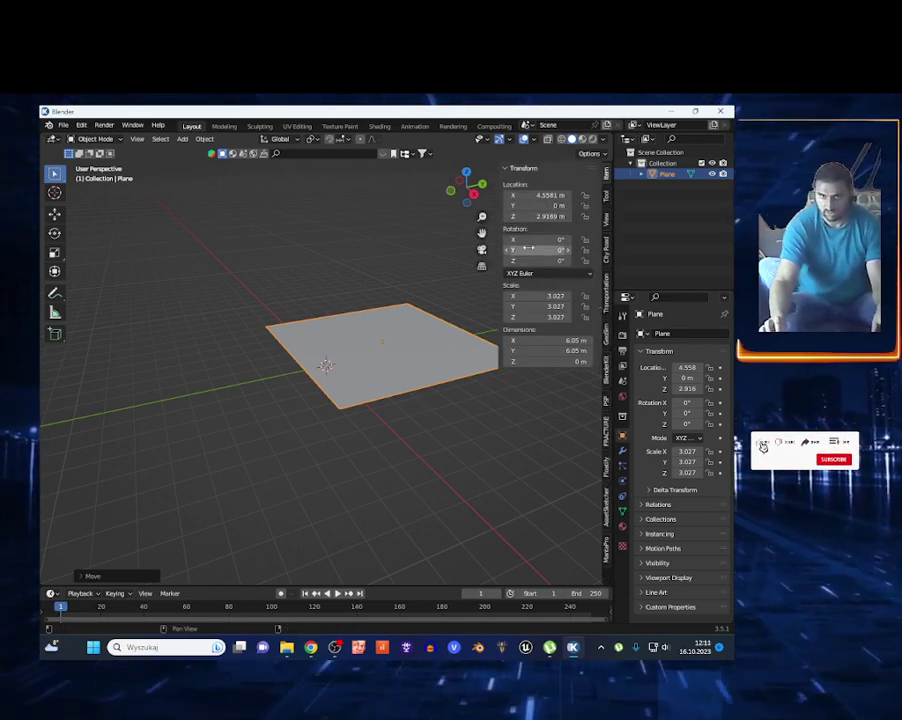
pyautogui.moveTo(526, 248); pyautogui.dragTo(492, 248)
pyautogui.hotkey('shift', '`')
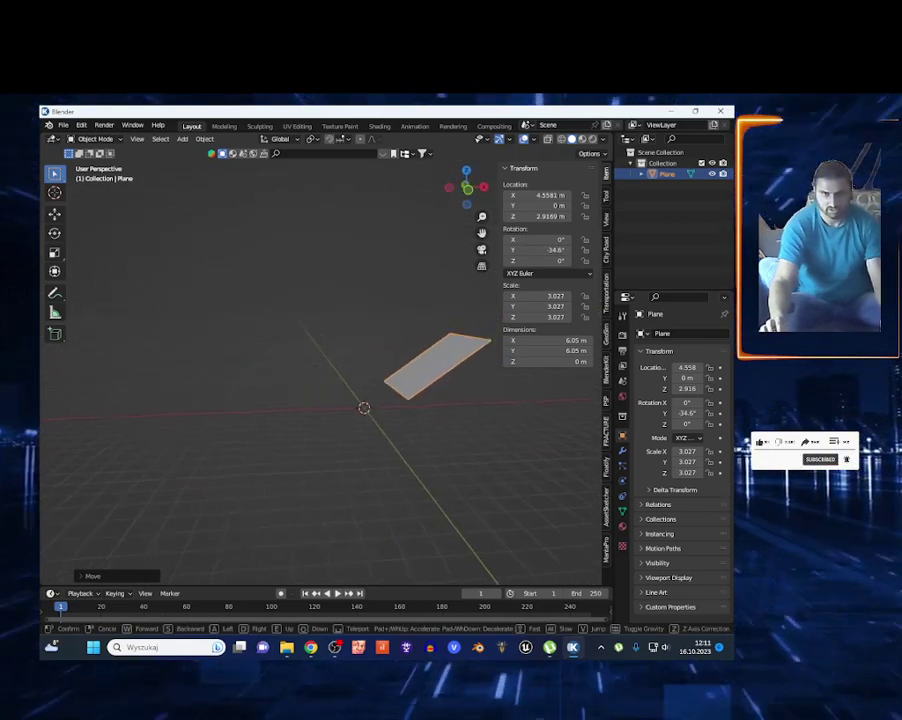
pyautogui.click(288, 443)
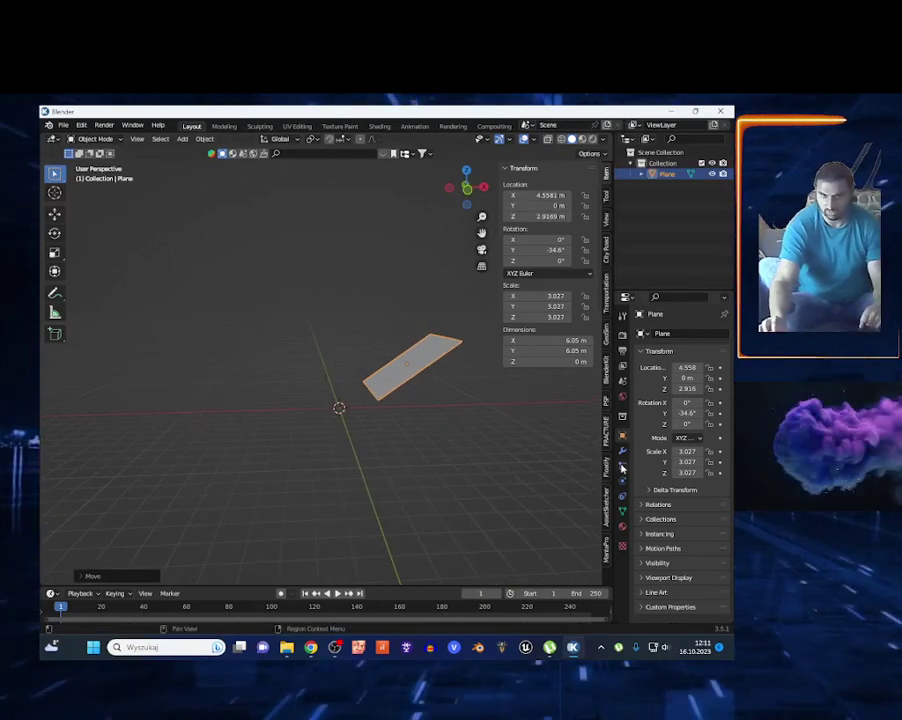
# - Add an emitter particle system to the plane and set its normal velocity to 10 m/s
pyautogui.click(622, 467)
pyautogui.click(726, 335)
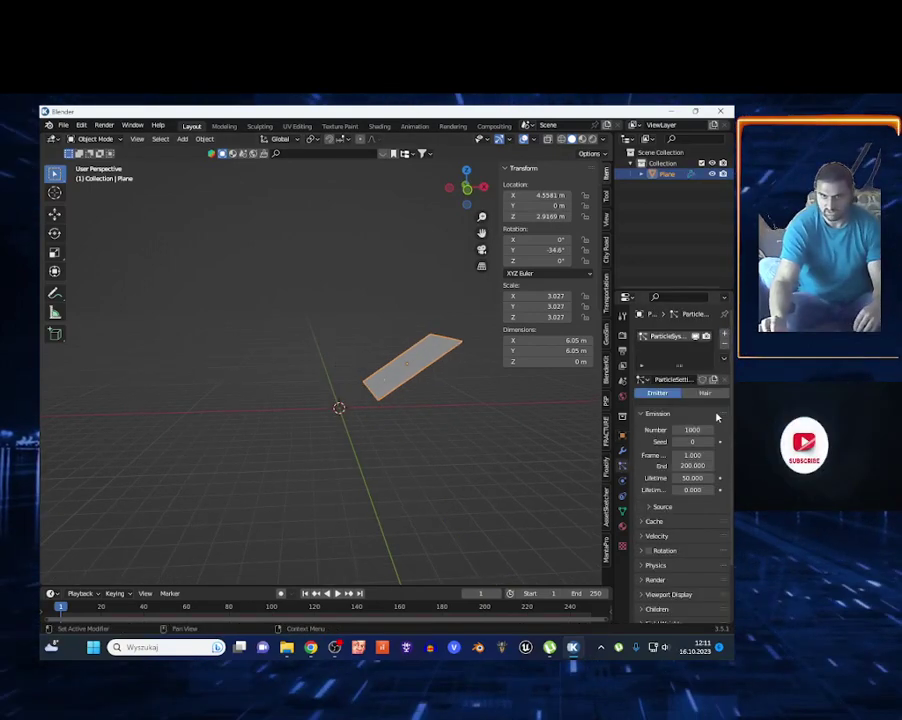
pyautogui.moveTo(612, 250); pyautogui.dragTo(563, 249)
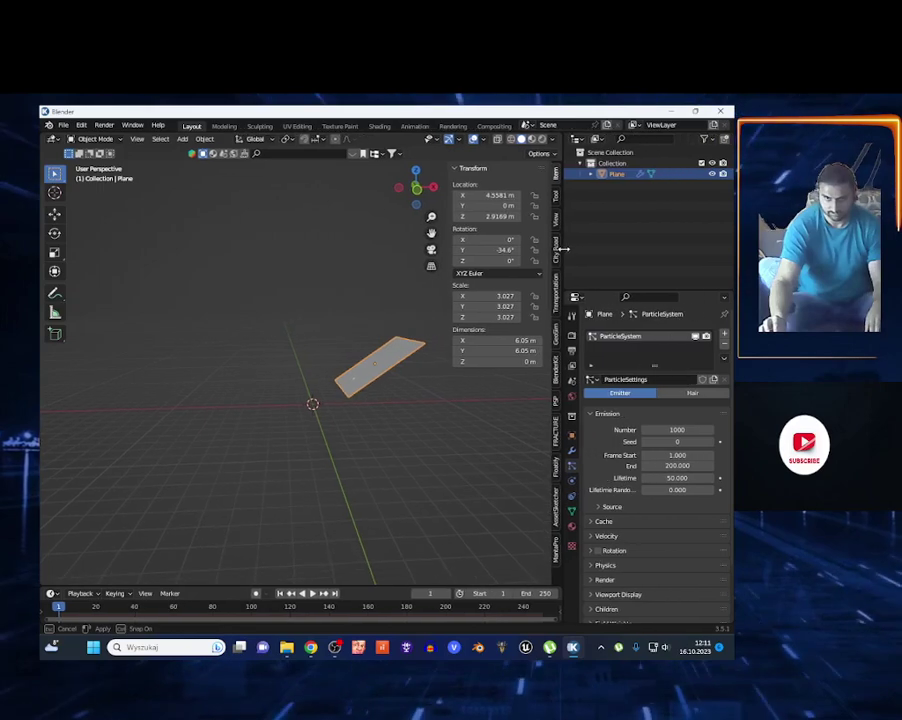
pyautogui.click(591, 537)
pyautogui.scroll(-3, 640, 480)
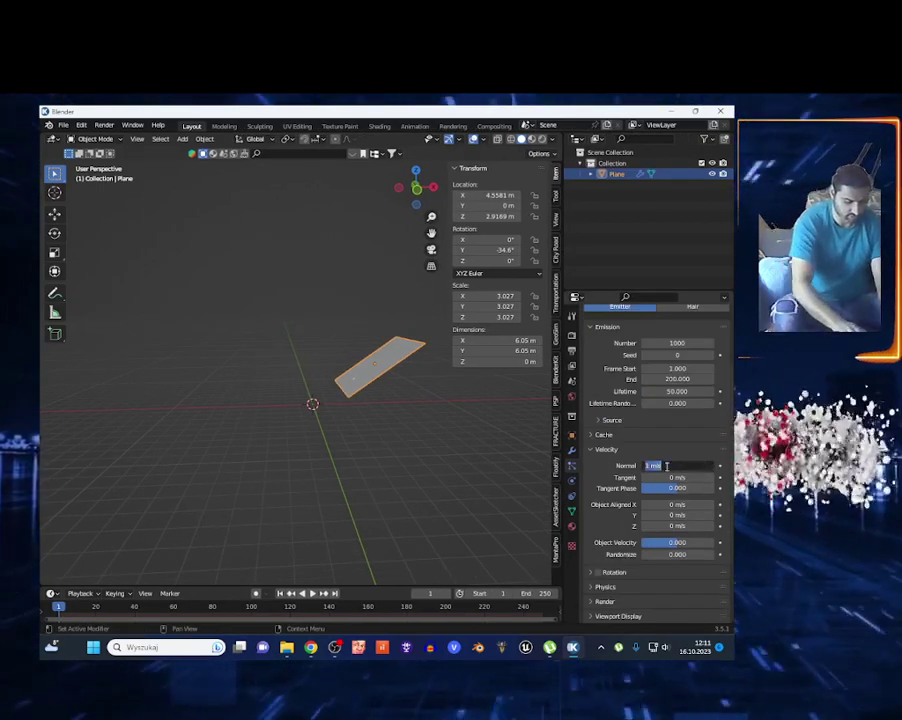
pyautogui.write('10')
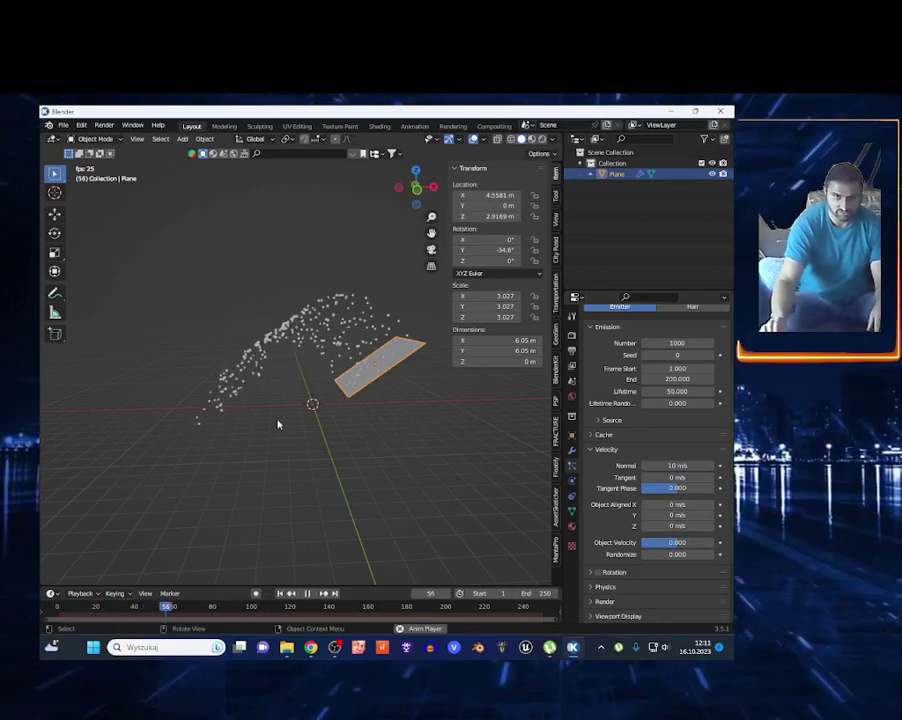
# - Set the particle number to 10000 and both end frame and lifetime to 250, and preview the emission
pyautogui.scroll(3, 677, 431)
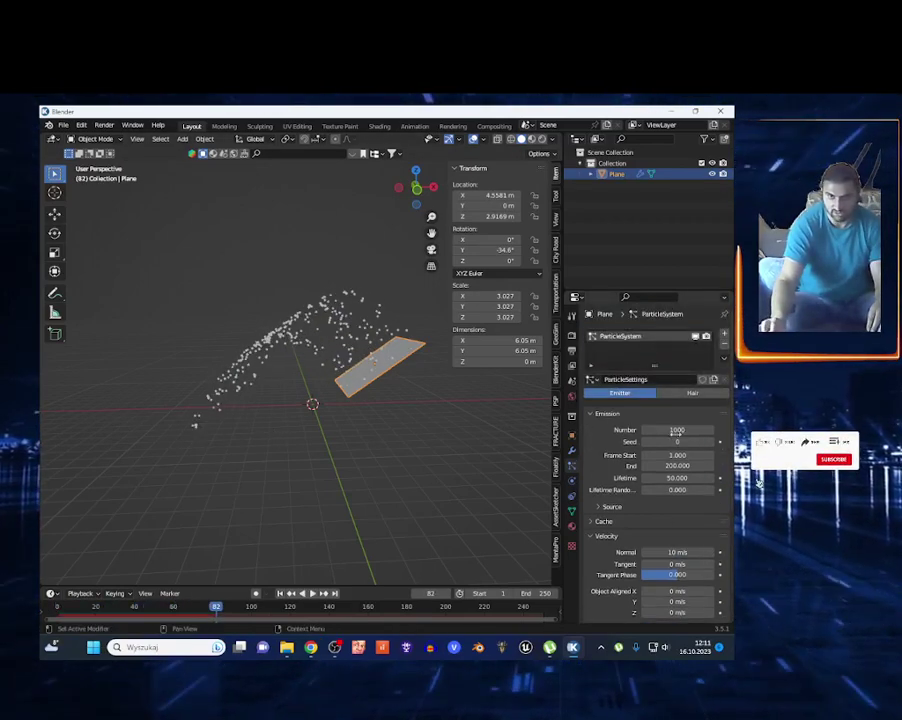
pyautogui.write('3')
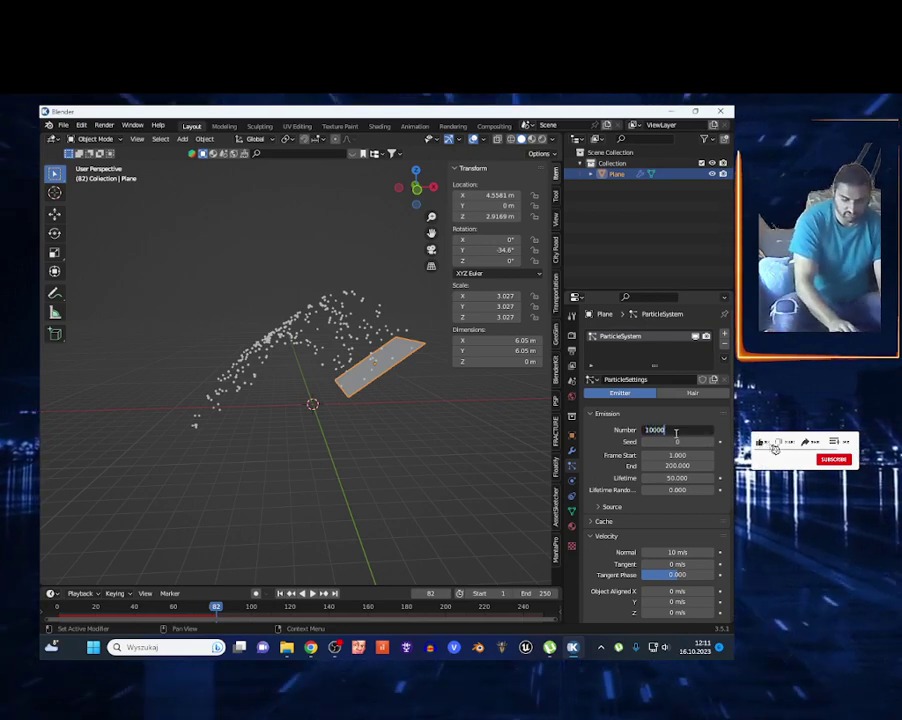
pyautogui.press('Return')
pyautogui.scroll(-1, 677, 456)
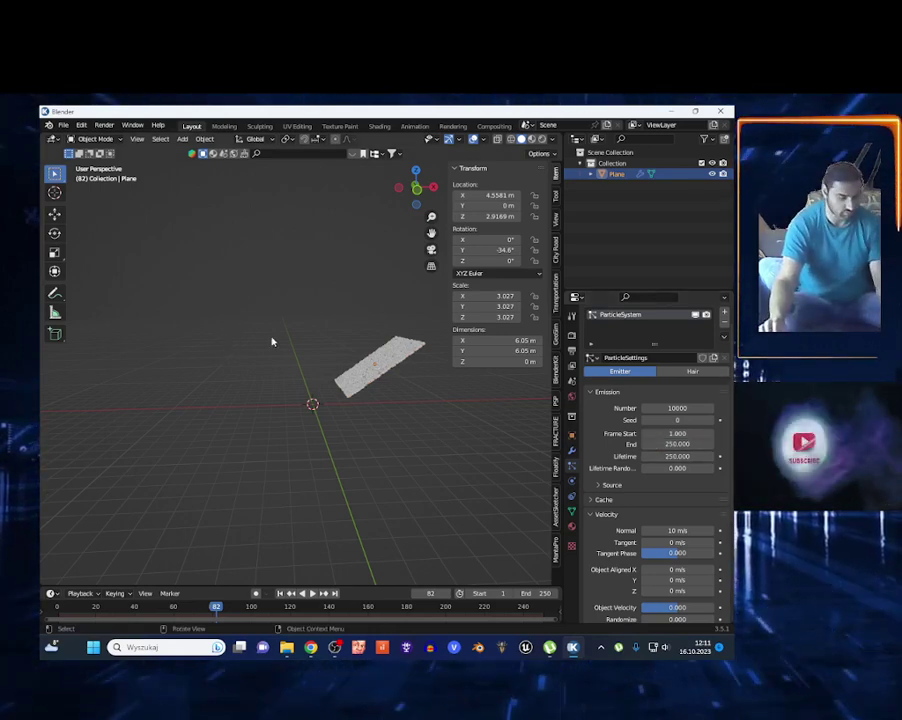
pyautogui.press('space')
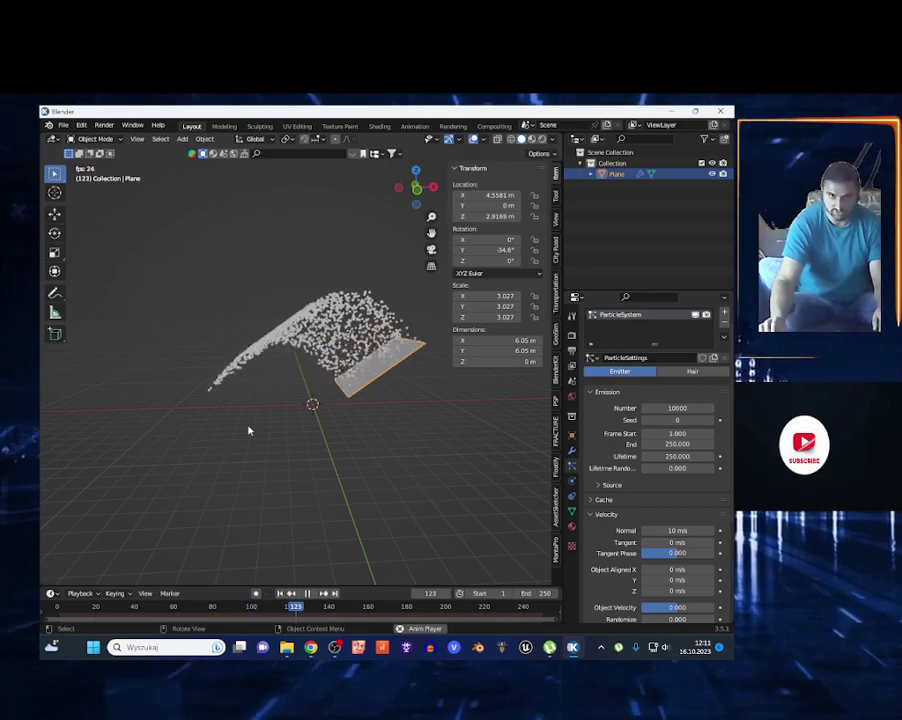
pyautogui.press('space')
# - Add a cube and move it into the particle stream, at about -5.13 m in X and 3.76 m in Z
pyautogui.hotkey('shift', 'a')
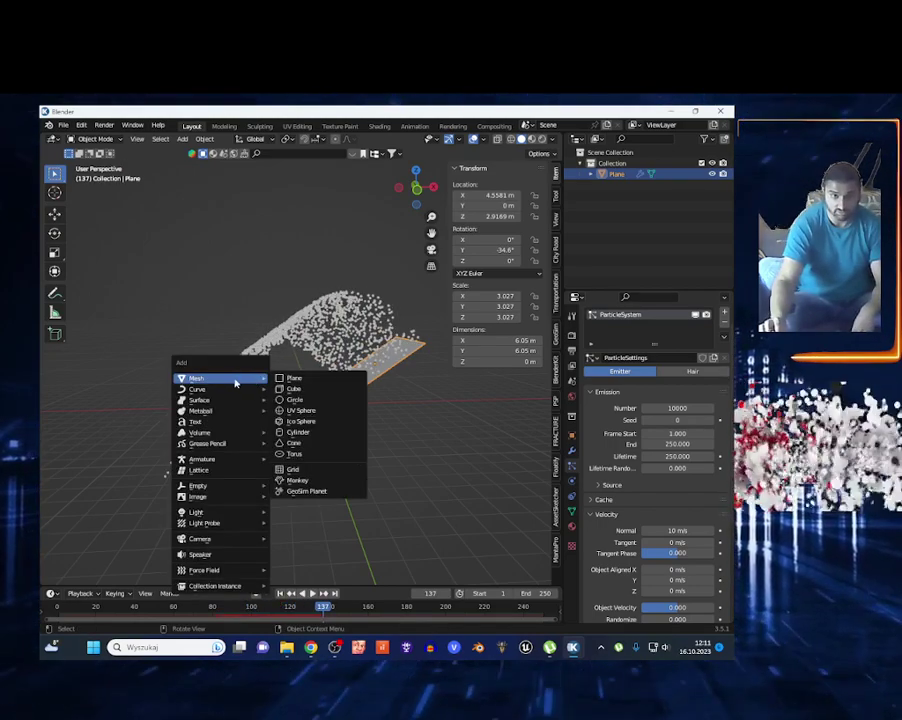
pyautogui.click(320, 388)
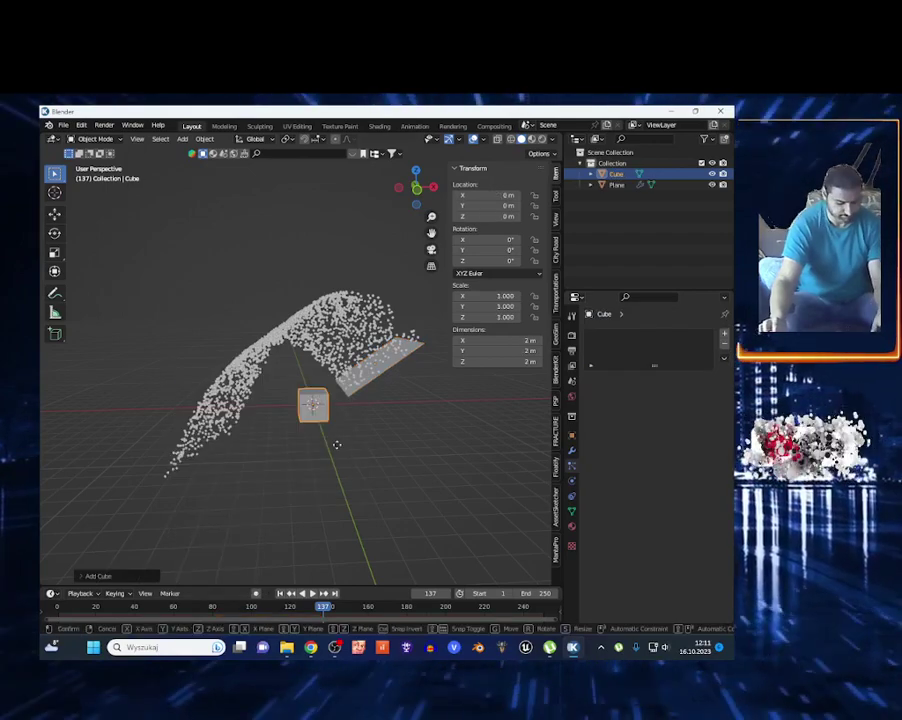
pyautogui.press('g')
pyautogui.press('x')
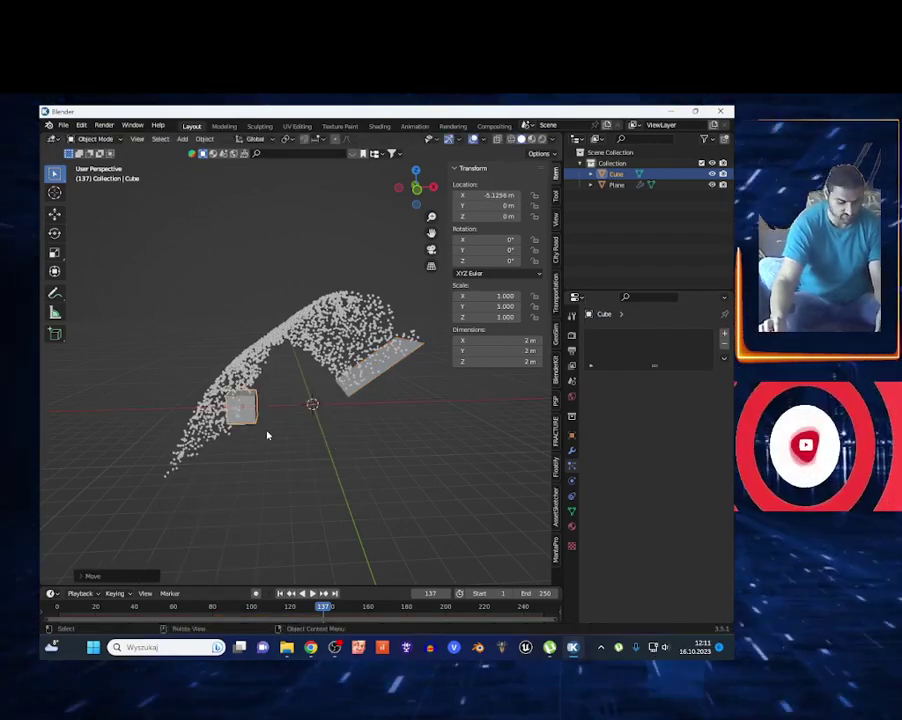
pyautogui.press('z')
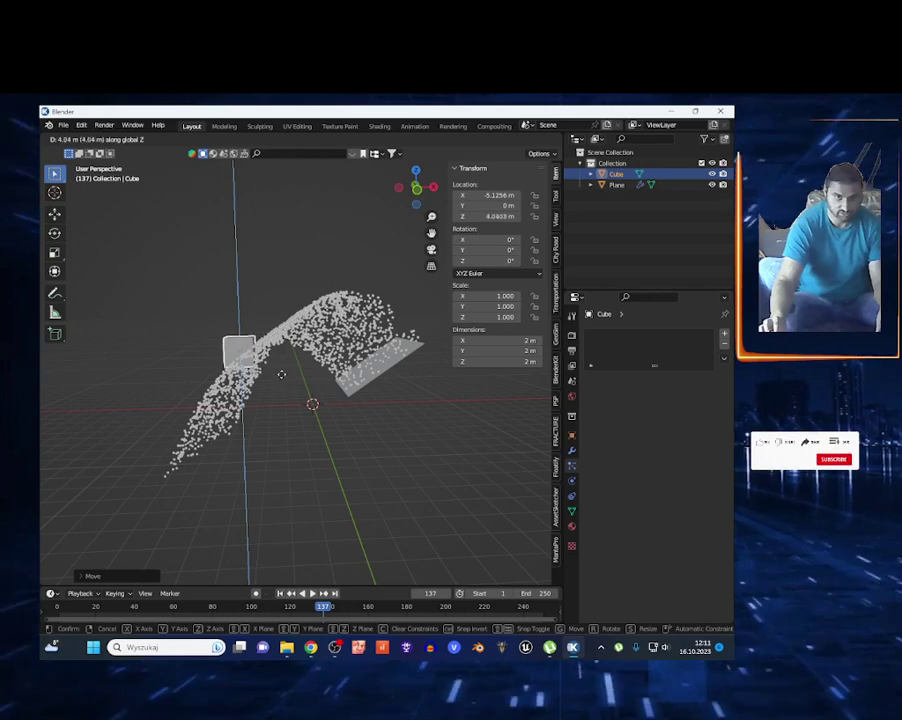
pyautogui.click(287, 383)
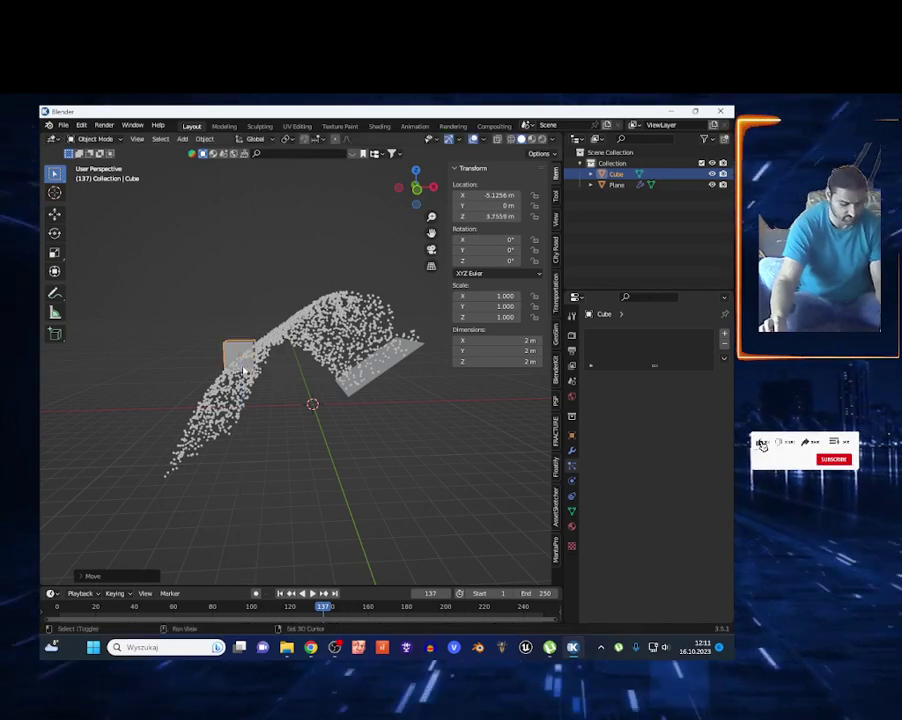
# - Stretch the cube along Y to a scale of about 8.12
pyautogui.scroll(5, 243, 370)
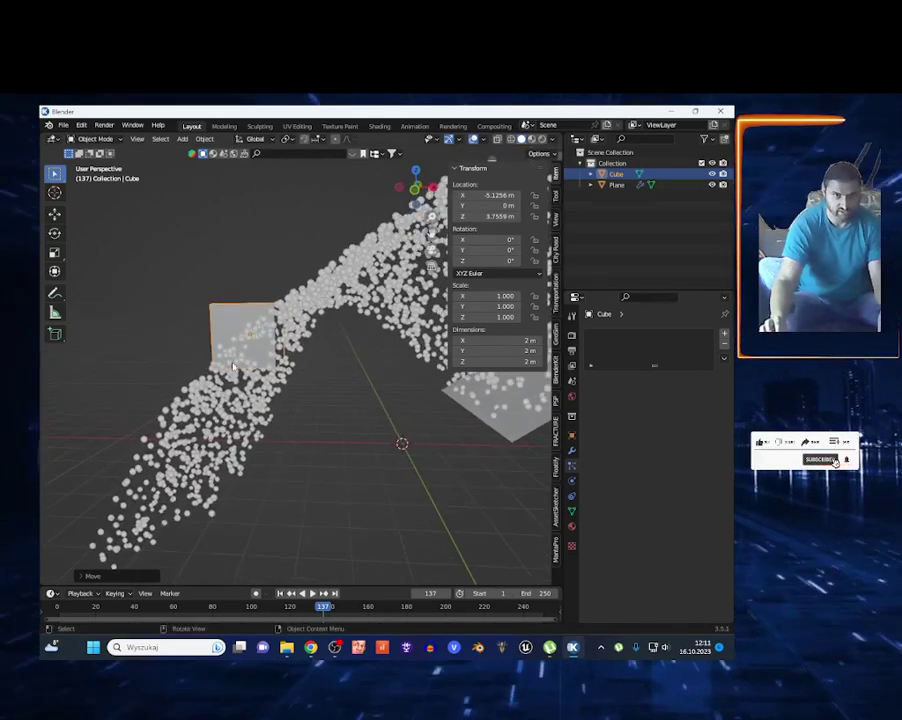
pyautogui.press('s')
pyautogui.press('y')
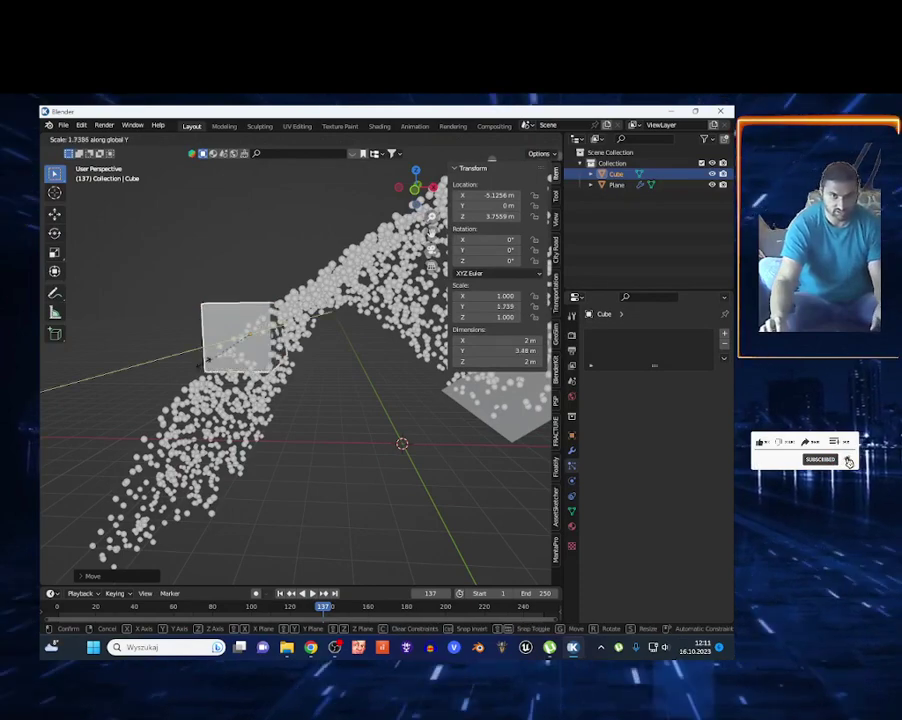
pyautogui.click(662, 430)
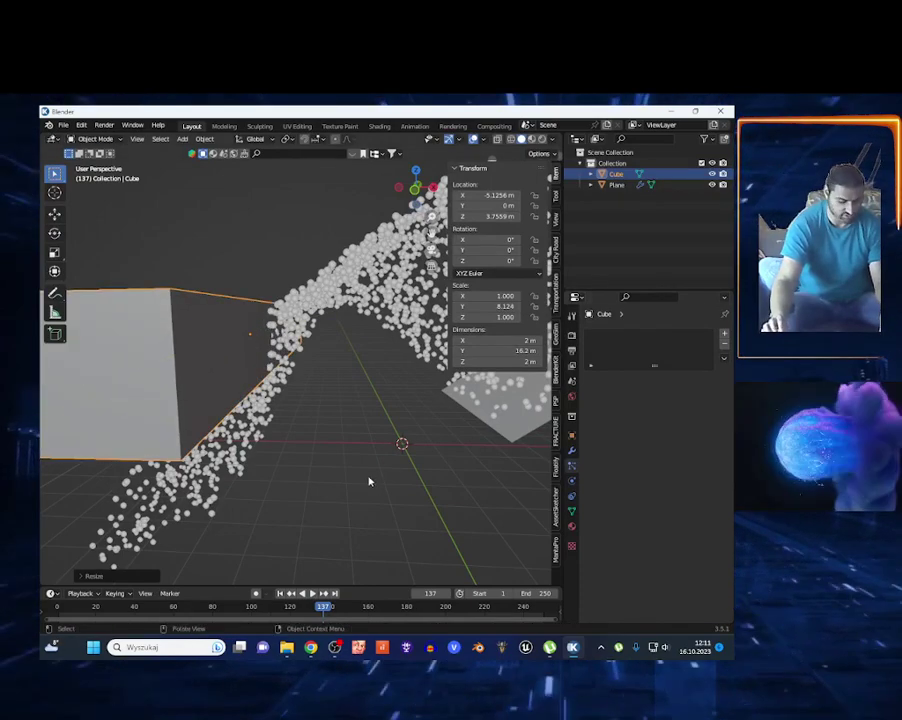
# - Play the simulation and examine from another viewpoint how the particles meet the stretched cube
pyautogui.press('space')
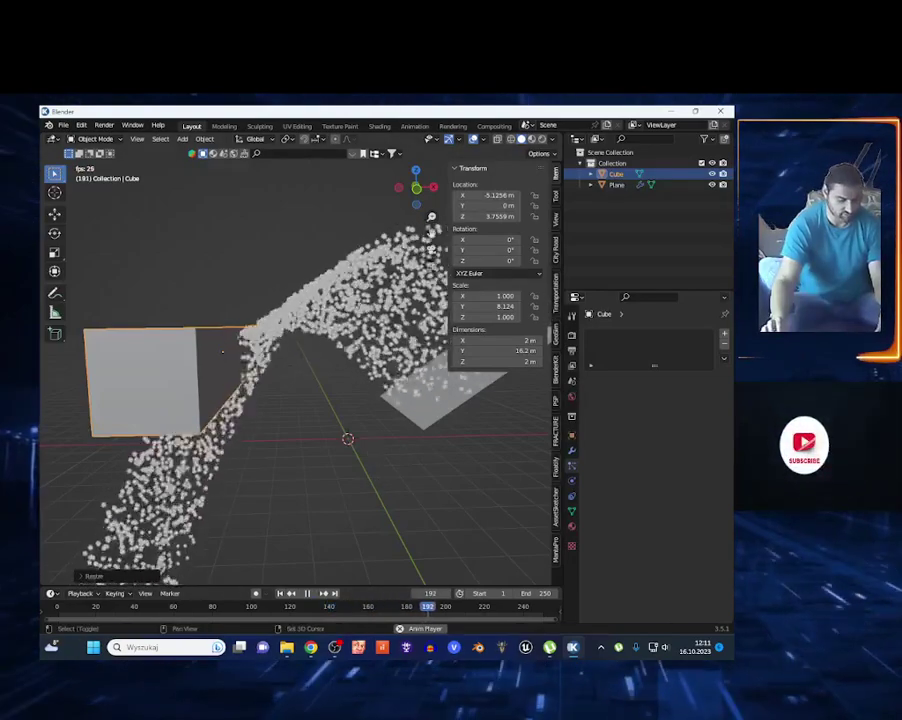
pyautogui.hotkey('shift', '`')
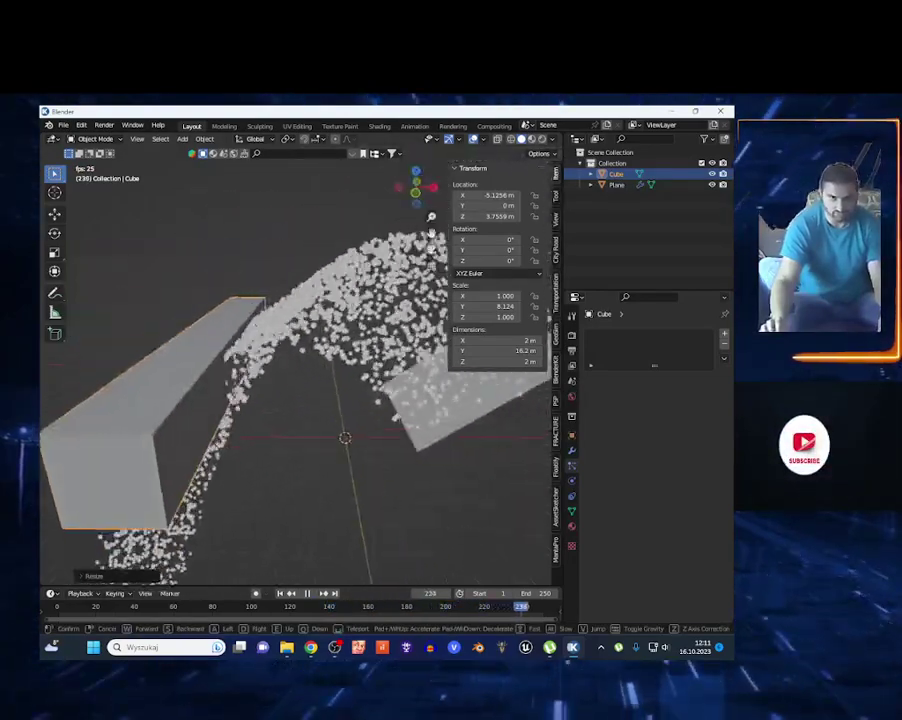
pyautogui.press('a')
pyautogui.press('s')
pyautogui.press('q')
pyautogui.press('d')
pyautogui.click(369, 450)
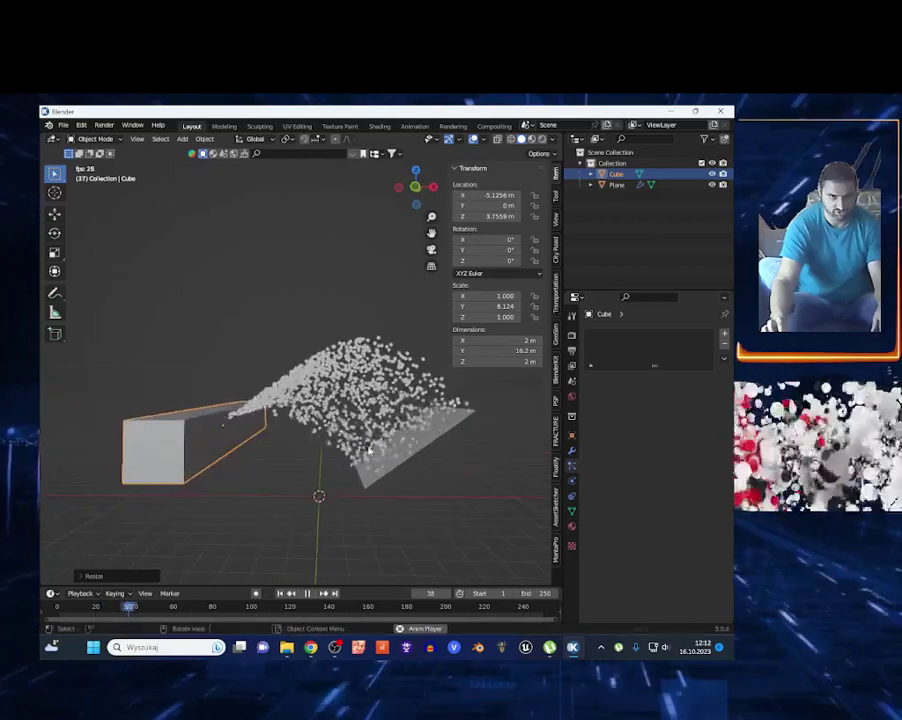
pyautogui.press('space')
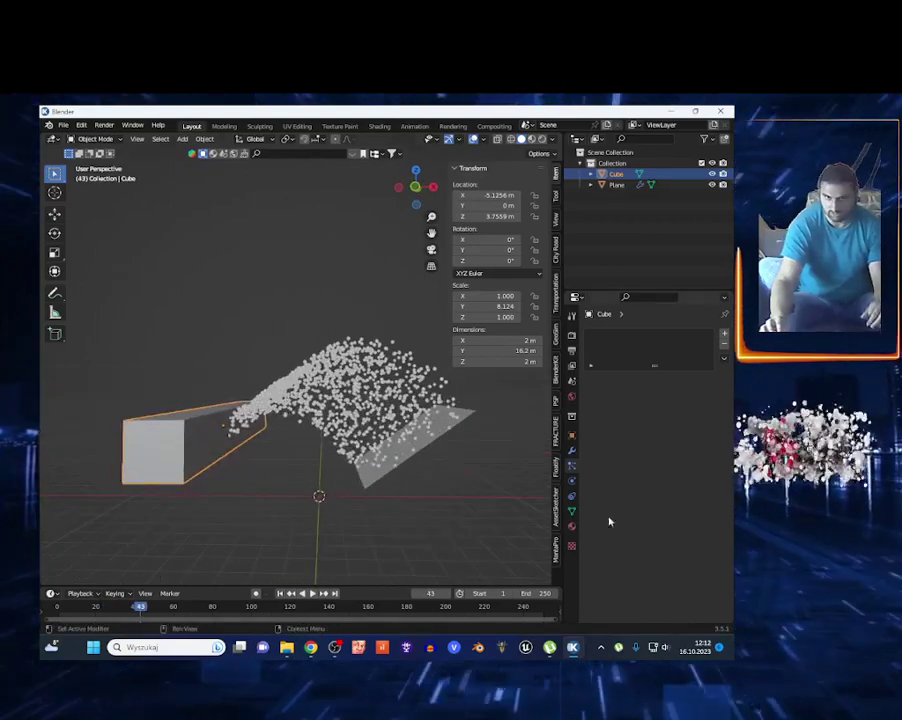
# - Enable Collision physics on the cube, collapse its Softbody & Cloth settings, and replay the simulation from the first frame
pyautogui.click(572, 483)
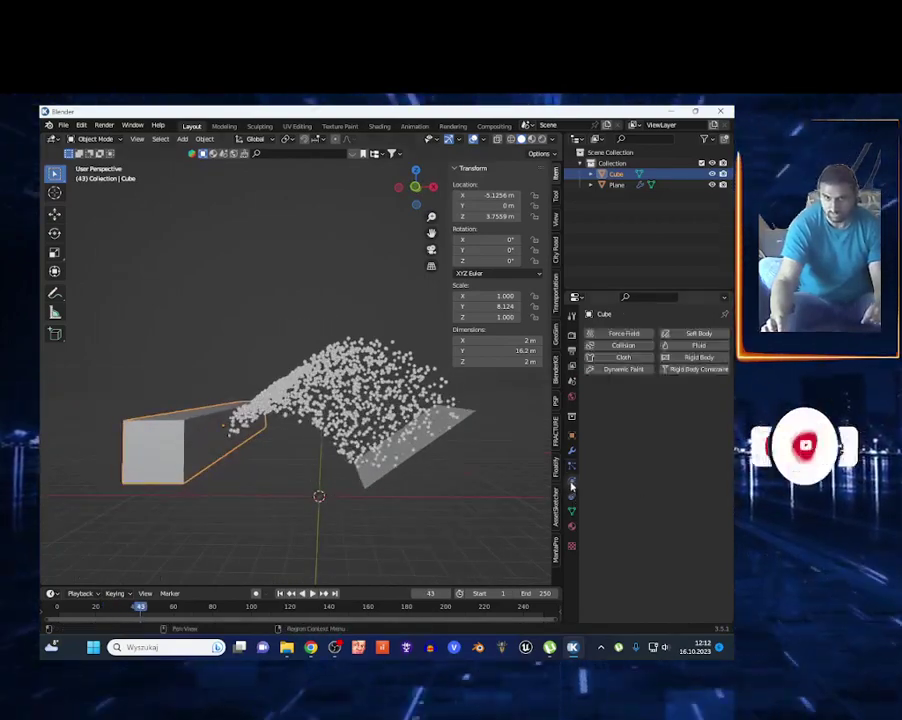
pyautogui.click(614, 346)
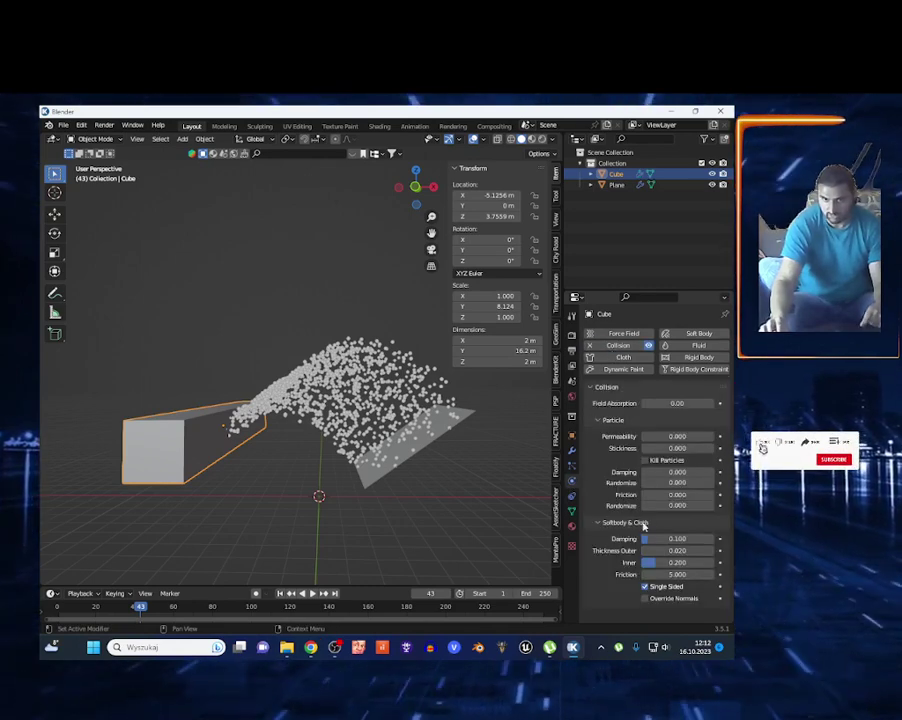
pyautogui.click(597, 523)
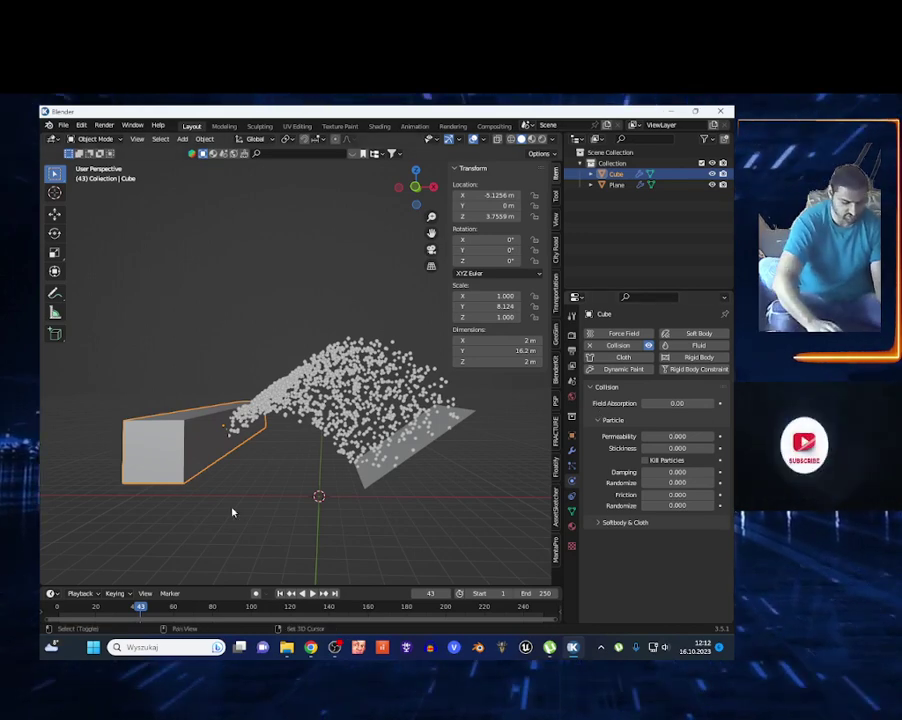
pyautogui.hotkey('shift', 'Left')
pyautogui.press('space')
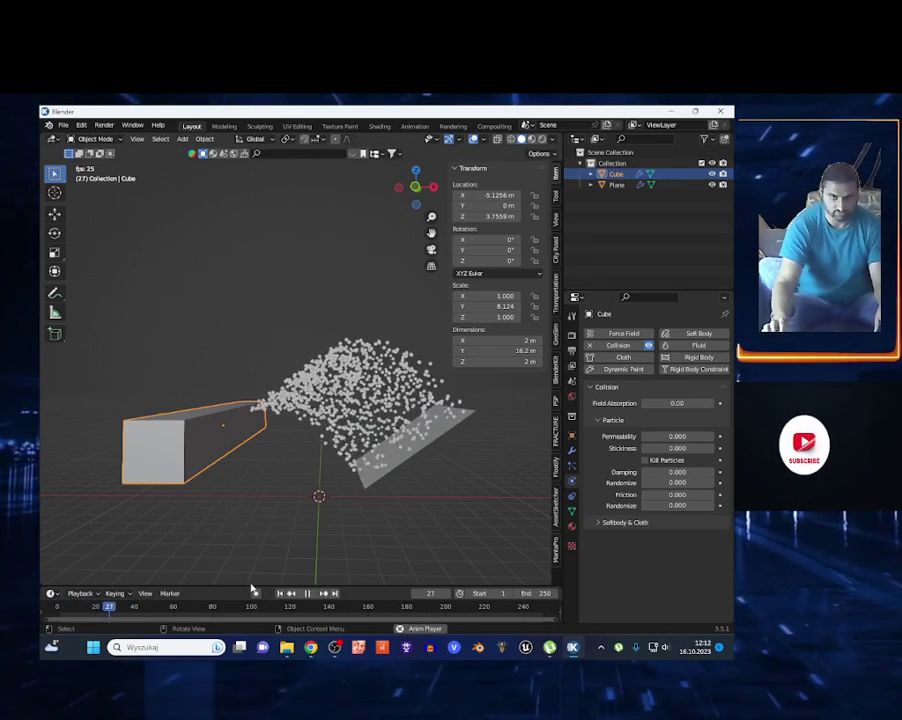
# - Enlarge the timeline and examine from close up and several viewpoints how the particles bounce off the stretched cube
pyautogui.moveTo(252, 588); pyautogui.dragTo(251, 565)
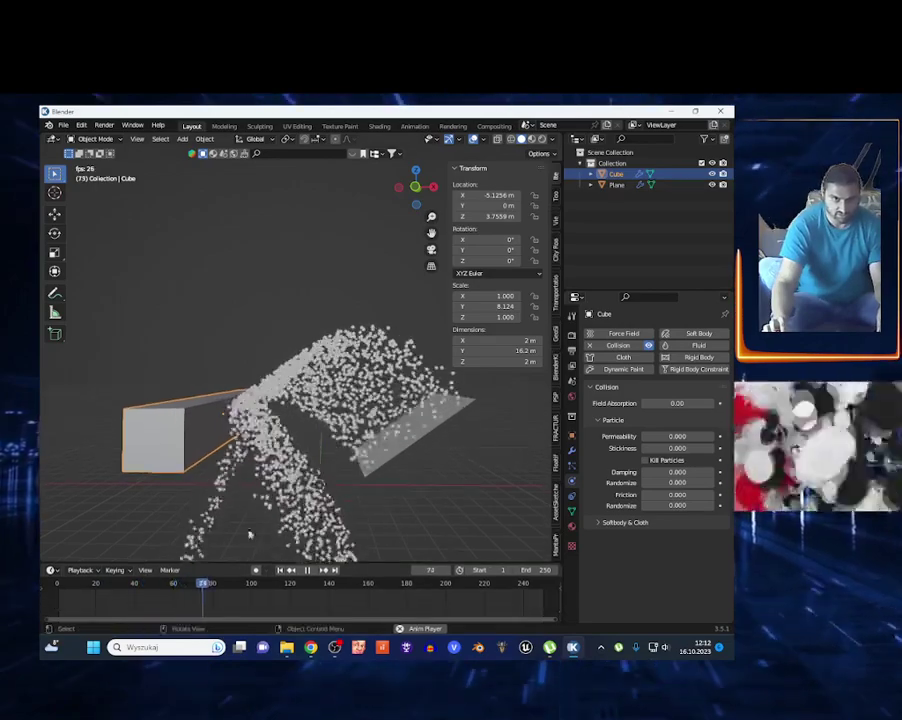
pyautogui.hotkey('shift', '`')
pyautogui.press('a')
pyautogui.press('w')
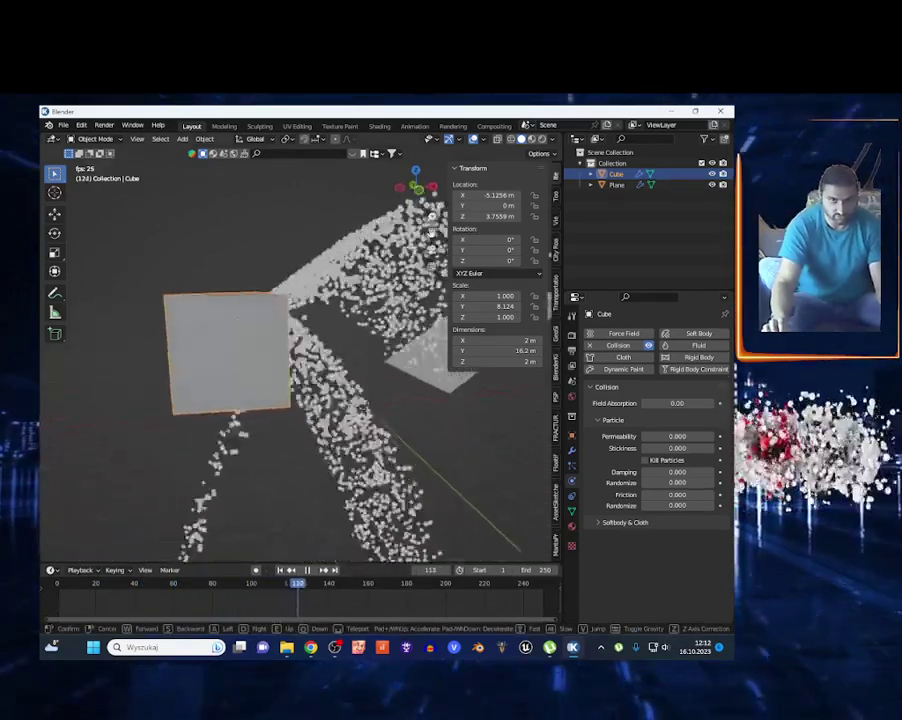
pyautogui.press('s')
pyautogui.press('d')
pyautogui.press('a')
pyautogui.press('e')
pyautogui.press('d')
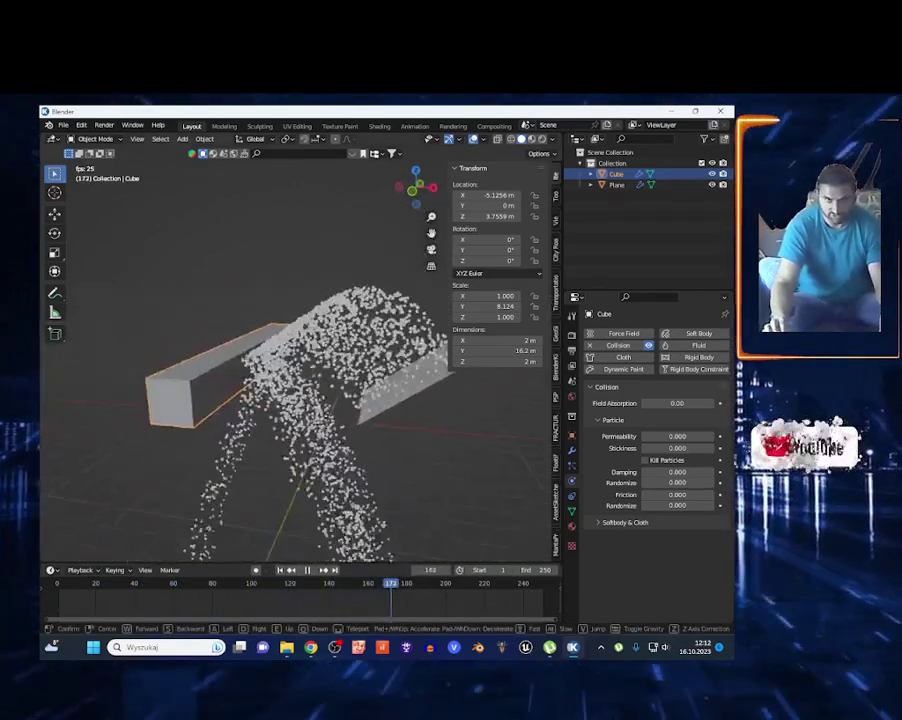
pyautogui.press('d')
pyautogui.press('w')
pyautogui.press('w')
pyautogui.click(301, 355)
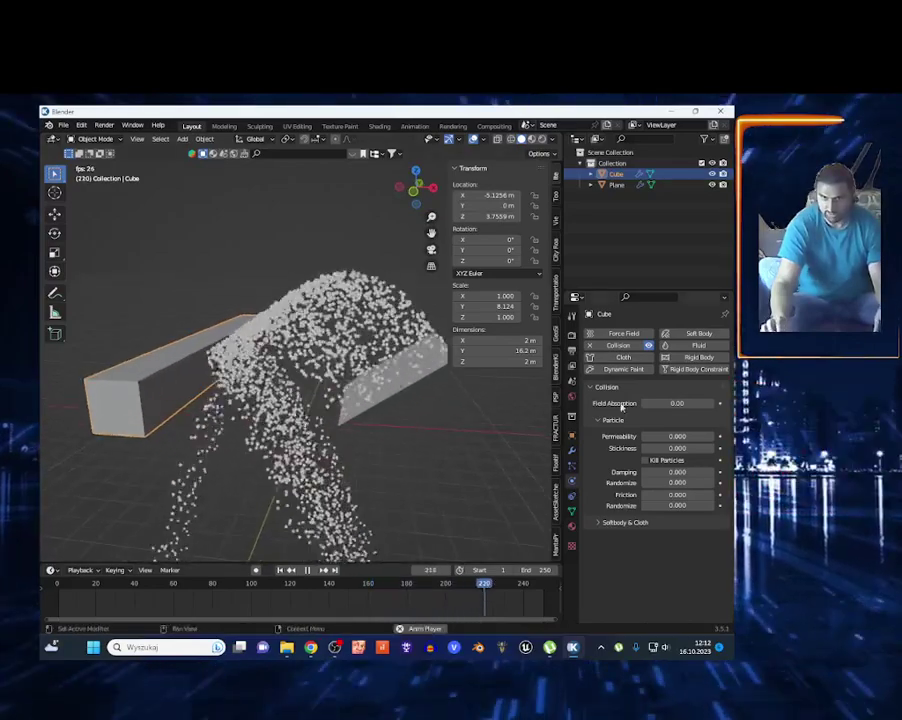
pyautogui.press('Escape')
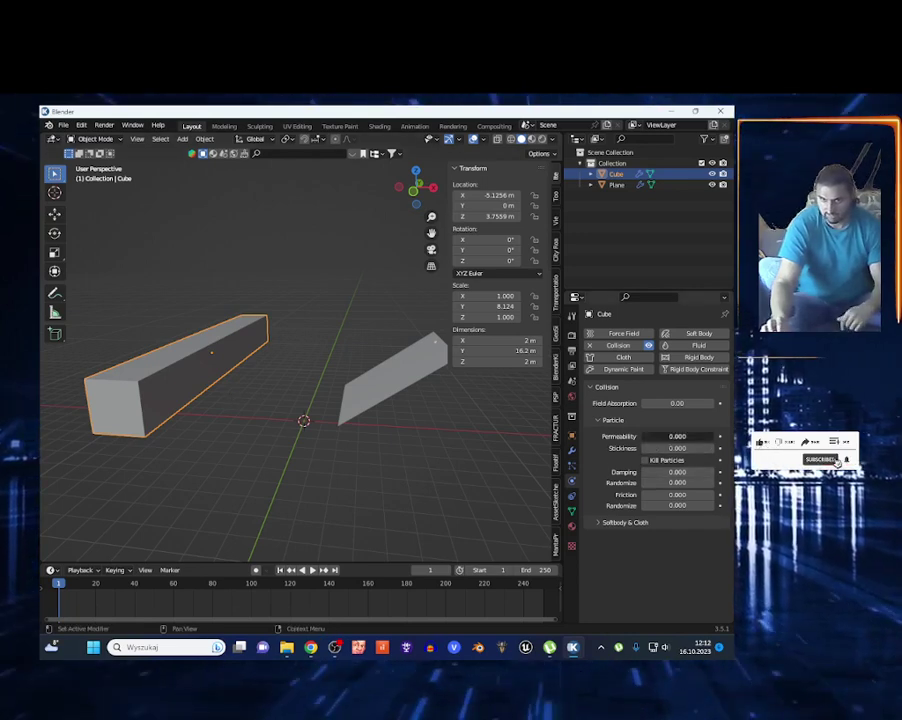
# - Set the cube's particle Permeability to 1.000, play the simulation, and examine the particle flow around the cube up close
pyautogui.press('space')
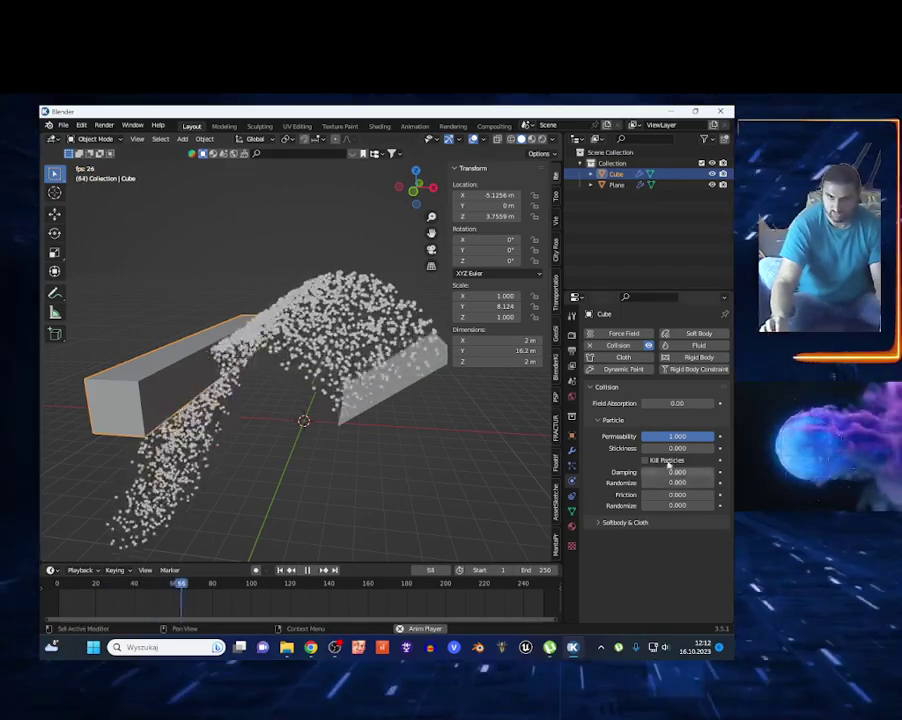
pyautogui.hotkey('shift', '`')
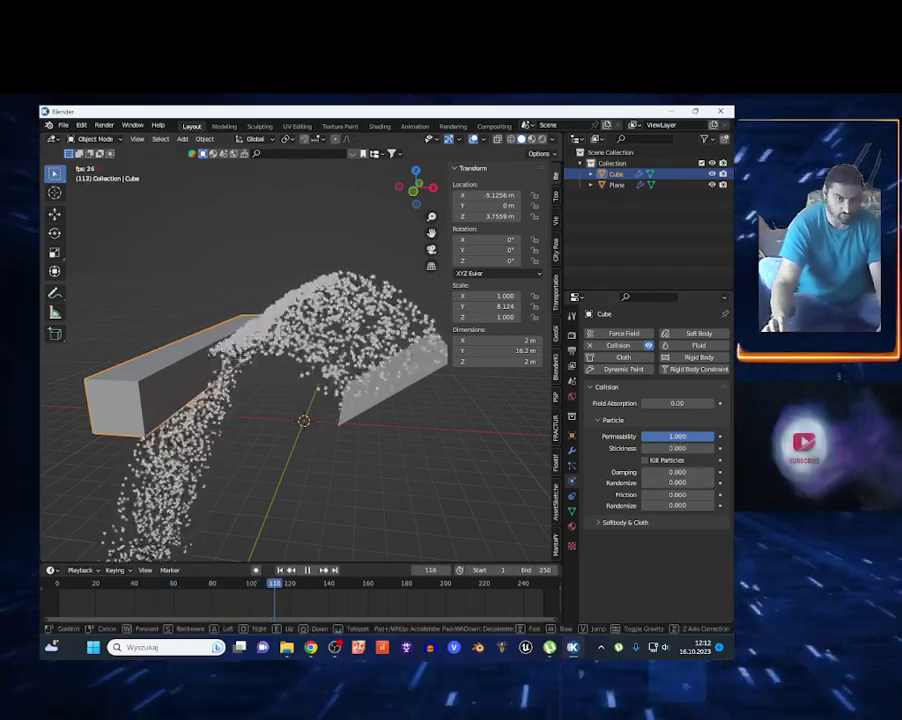
pyautogui.press('w')
pyautogui.press('s')
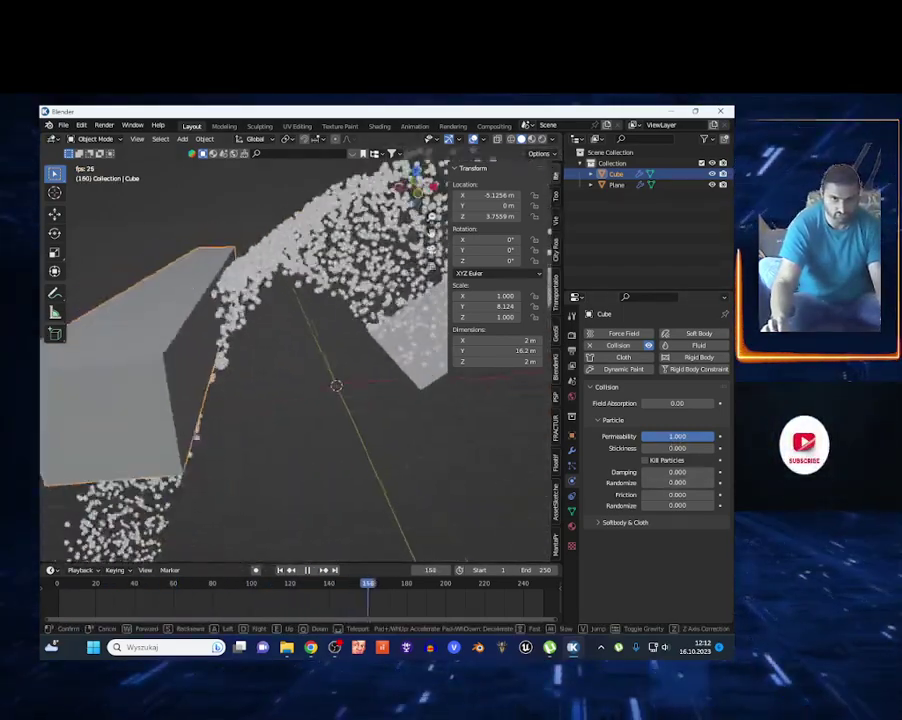
pyautogui.click(529, 452)
pyautogui.press('space')
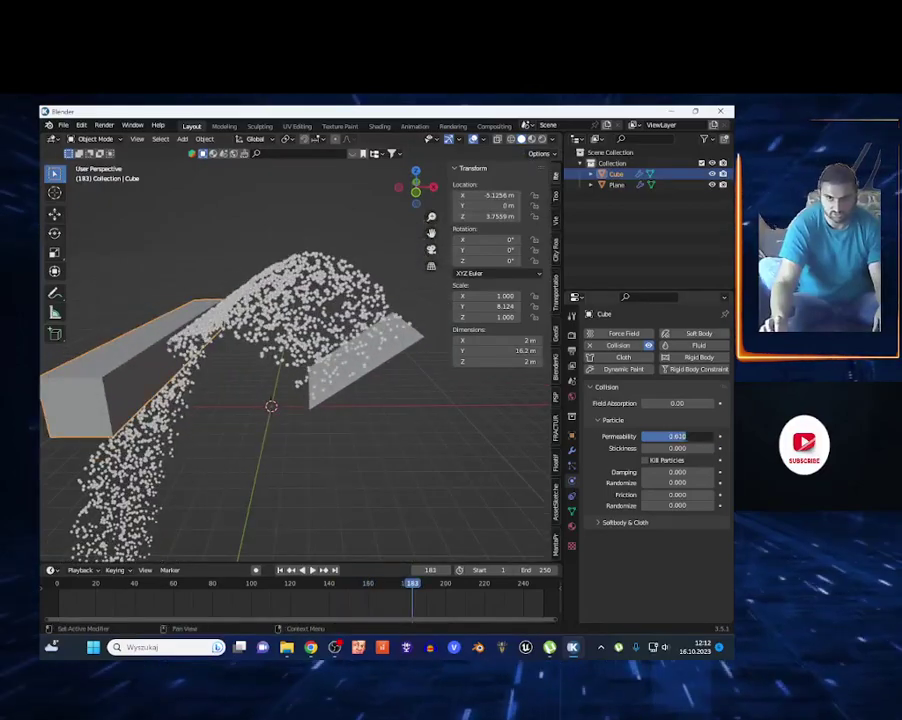
# - Reset the cube's Permeability to 0.000 and play the simulation from the first frame
pyautogui.press('space')
pyautogui.press('space')
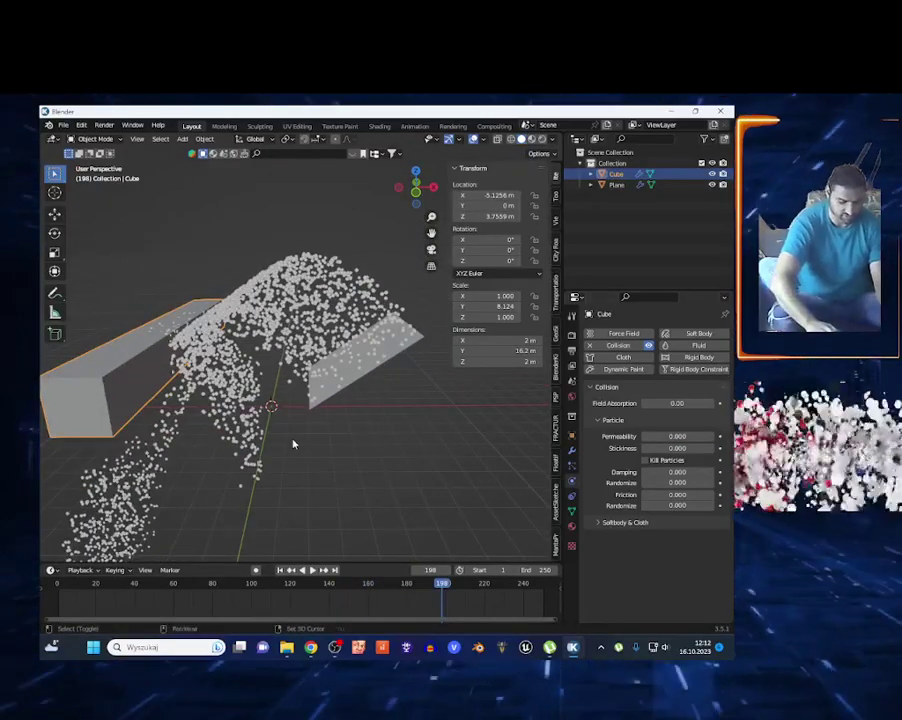
pyautogui.hotkey('shift', 'Left')
pyautogui.press('space')
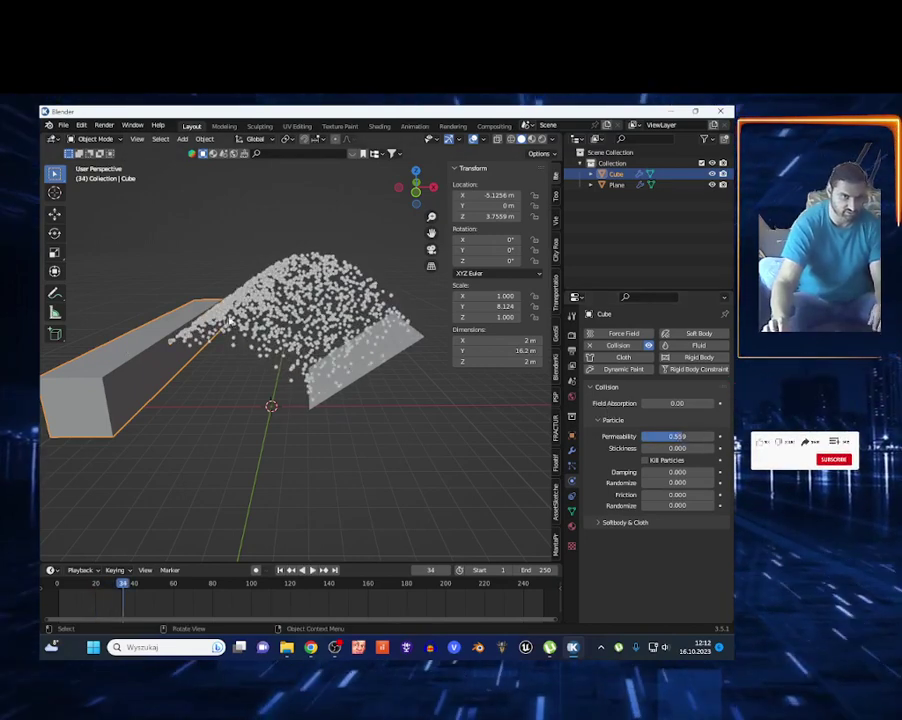
# - Set the cube's Permeability to 0.559, replay from the first frame, and examine the particles around the cube
pyautogui.hotkey('shift', 'Left')
pyautogui.press('space')
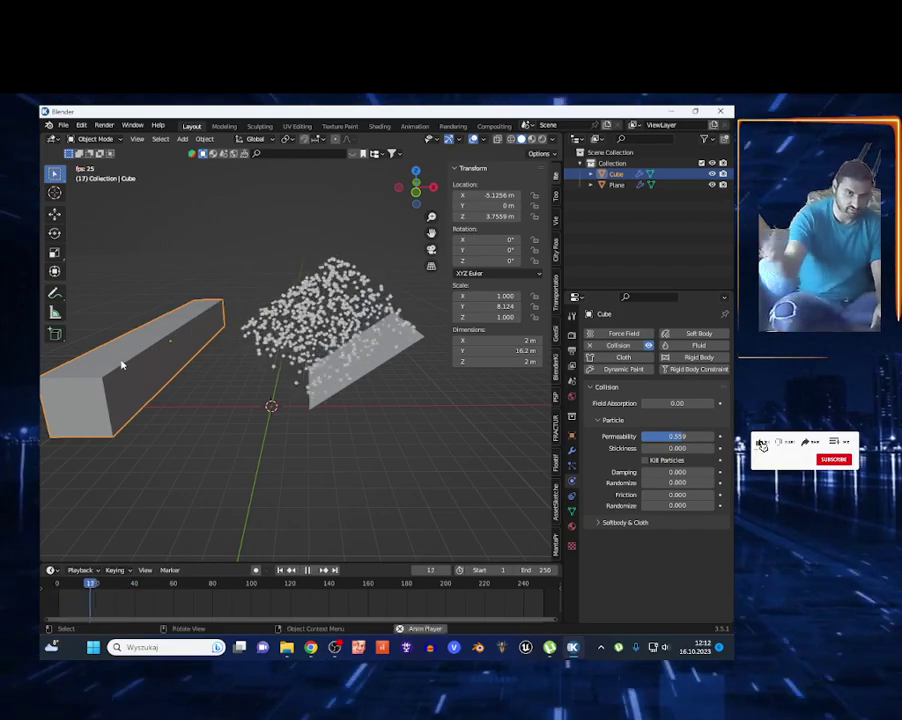
pyautogui.hotkey('shift', '`')
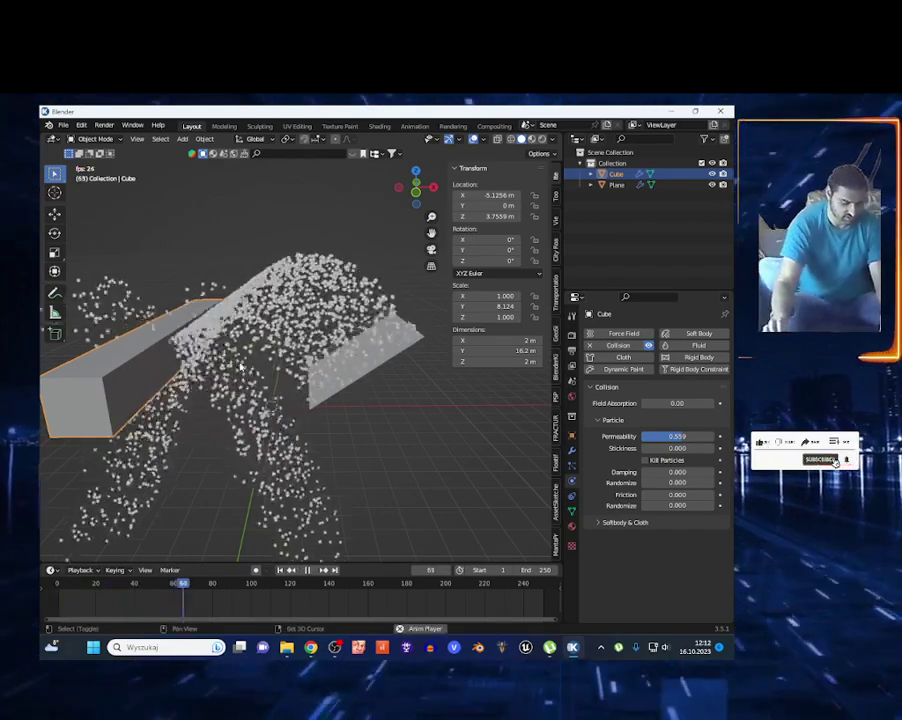
pyautogui.press('a')
pyautogui.press('d')
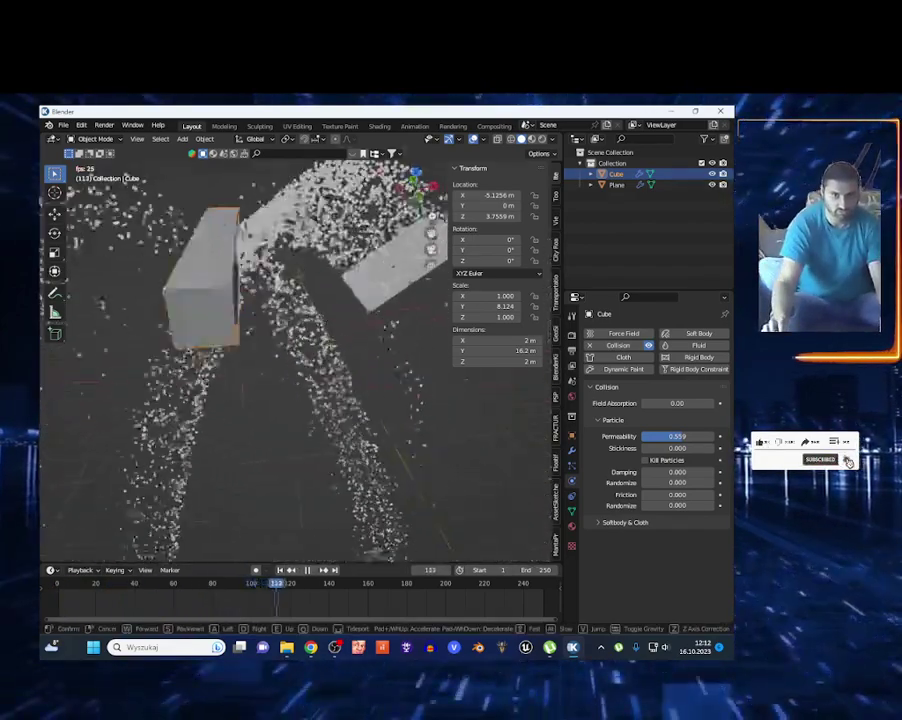
pyautogui.click(485, 416)
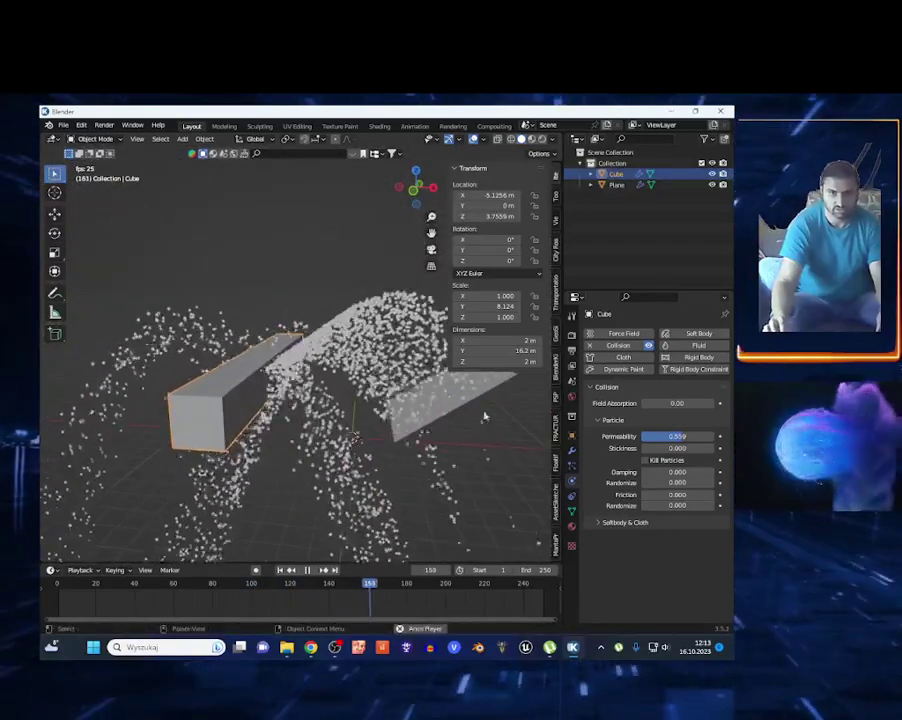
pyautogui.press('space')
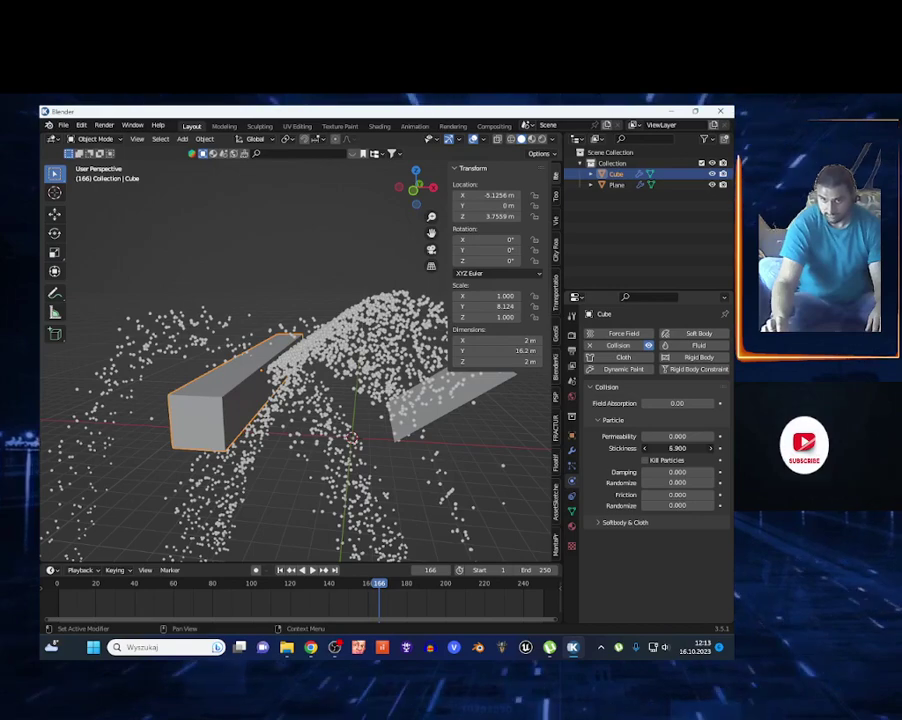
# - Set the cube's Permeability to 0.000 and Stickiness to 6.900, replay from the first frame, and inspect the particles at the cube
pyautogui.hotkey('shift', 'Left')
pyautogui.press('space')
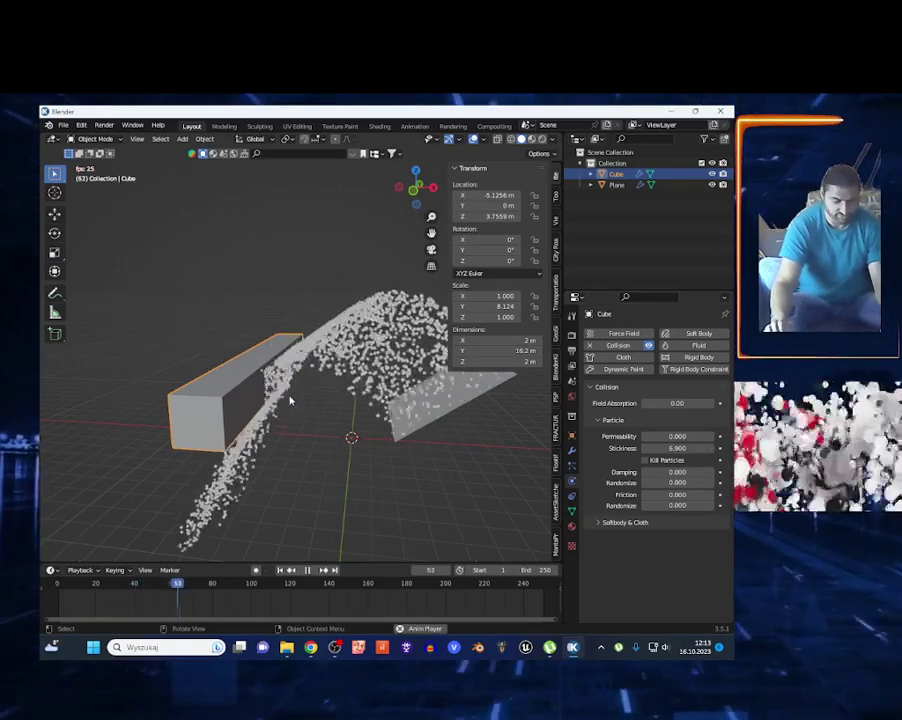
pyautogui.hotkey('shift', '`')
pyautogui.press('w')
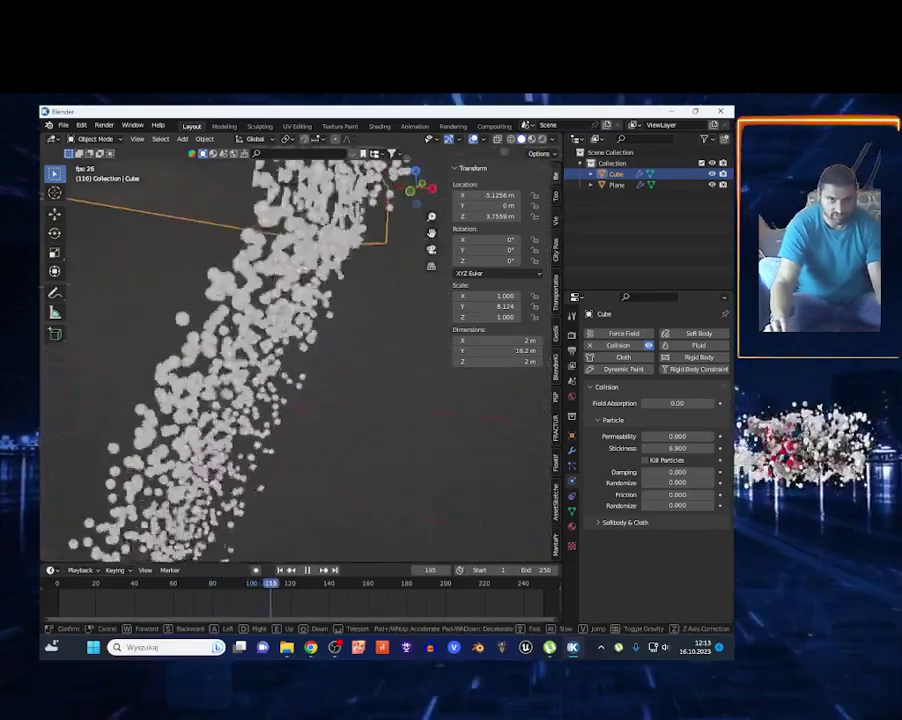
pyautogui.press('s')
pyautogui.press('e')
pyautogui.click(299, 335)
pyautogui.press('space')
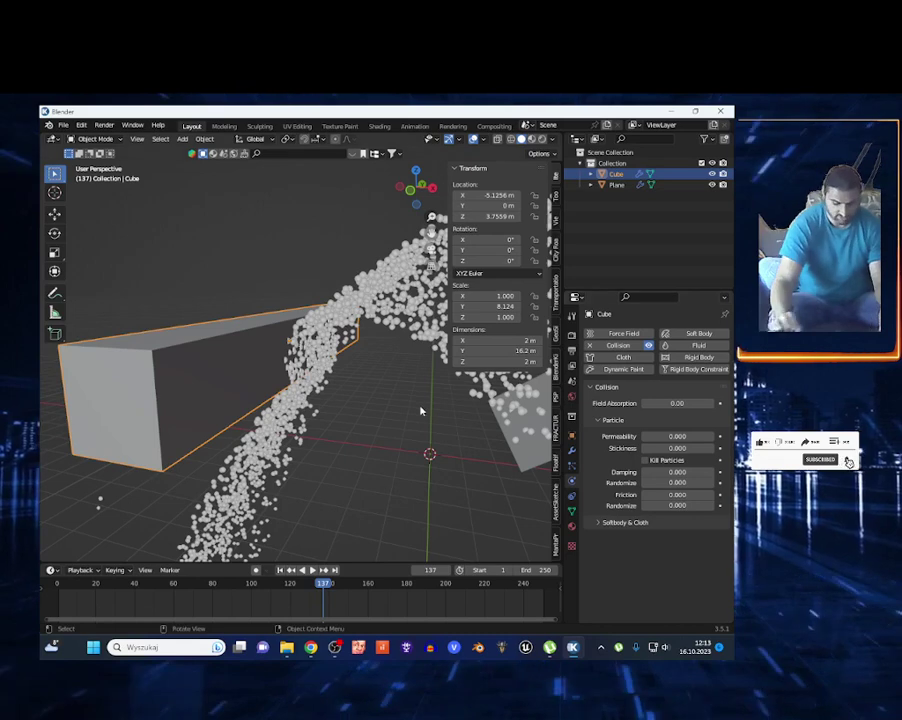
# - Reset the cube's Stickiness to 0.000 and replay the simulation from the first frame
pyautogui.hotkey('shift', 'Left')
pyautogui.press('space')
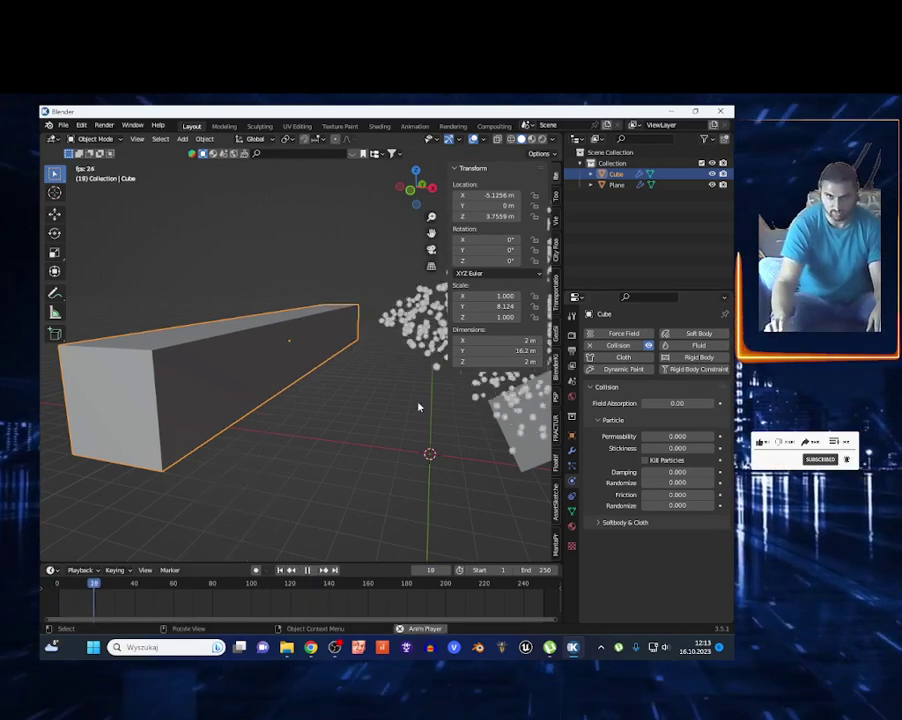
pyautogui.scroll(-3, 418, 407)
# - Enable Kill Particles in the cube's collision settings and replay the simulation from the first frame
pyautogui.press('space')
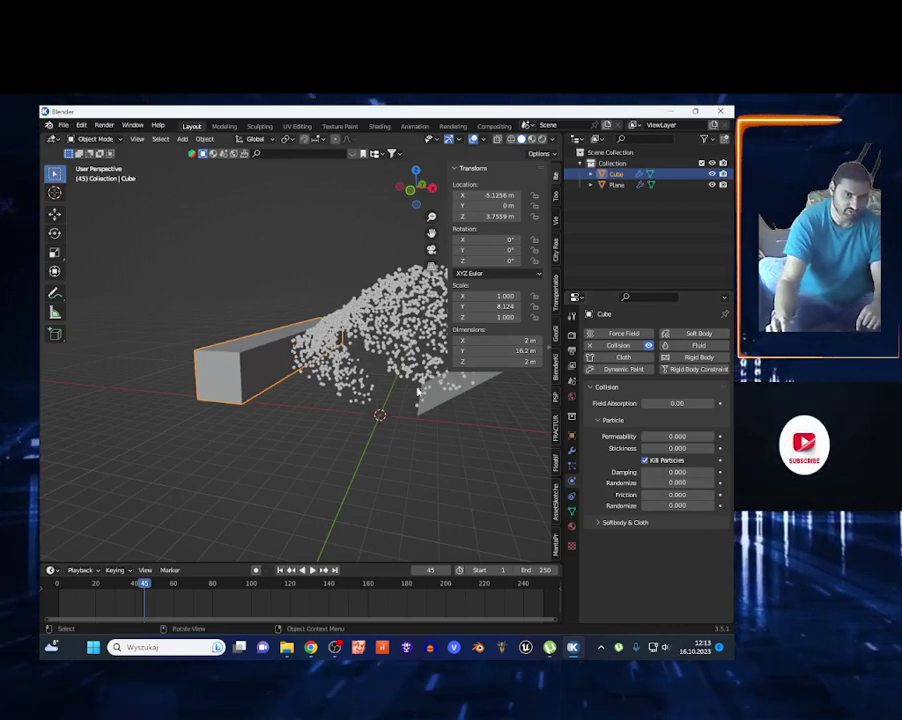
pyautogui.hotkey('shift', '`')
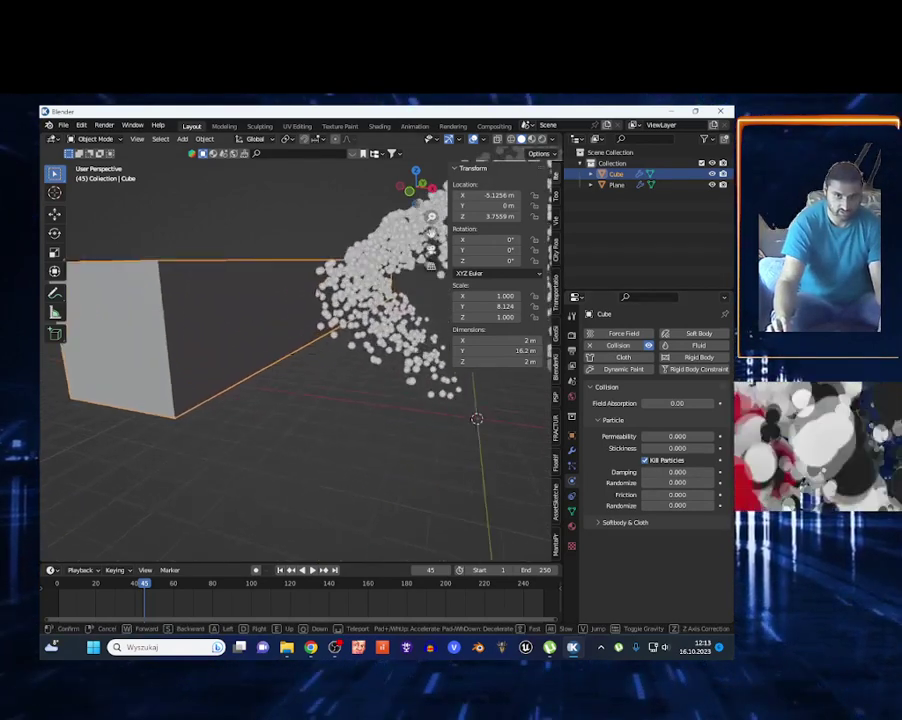
pyautogui.click(201, 406)
pyautogui.press('space')
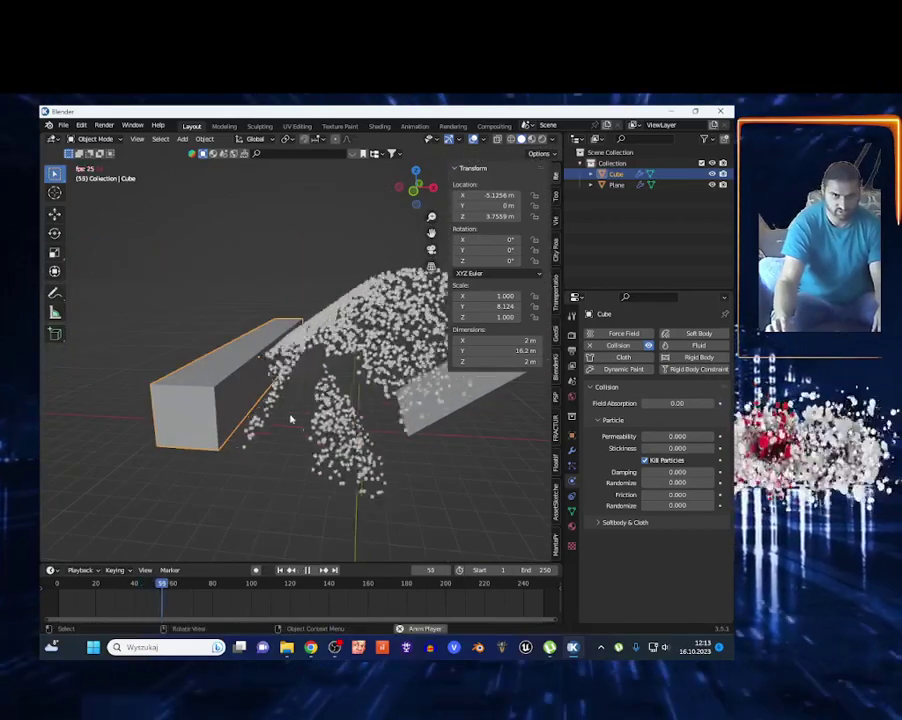
pyautogui.press('space')
pyautogui.hotkey('shift', 'Left')
pyautogui.press('space')
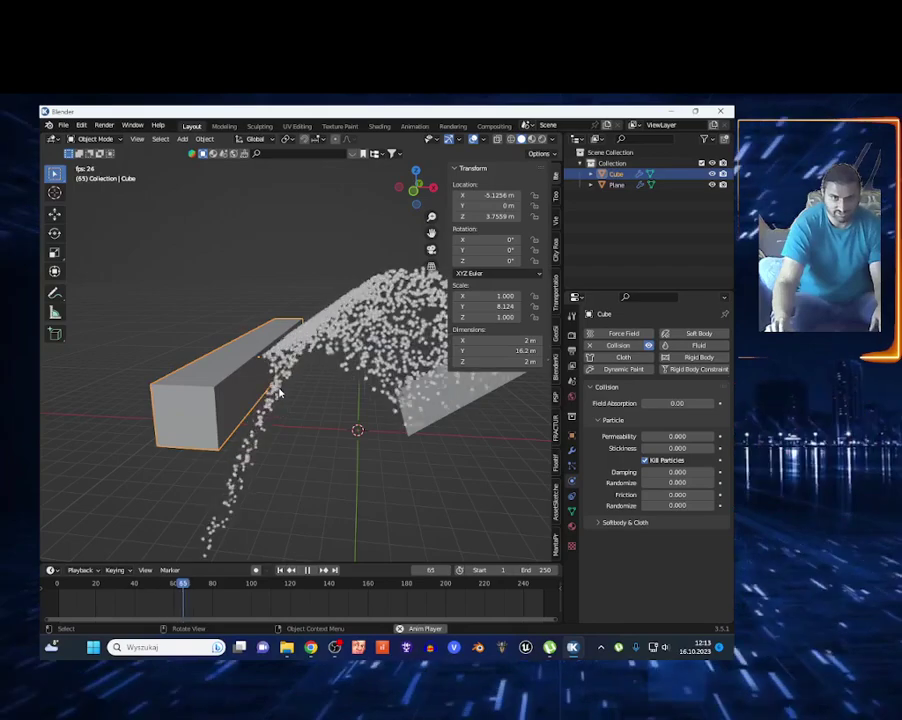
# - Examine from close up and from farther away what happens to particles touching the cube with Kill Particles enabled
pyautogui.hotkey('shift', '`')
pyautogui.press('w')
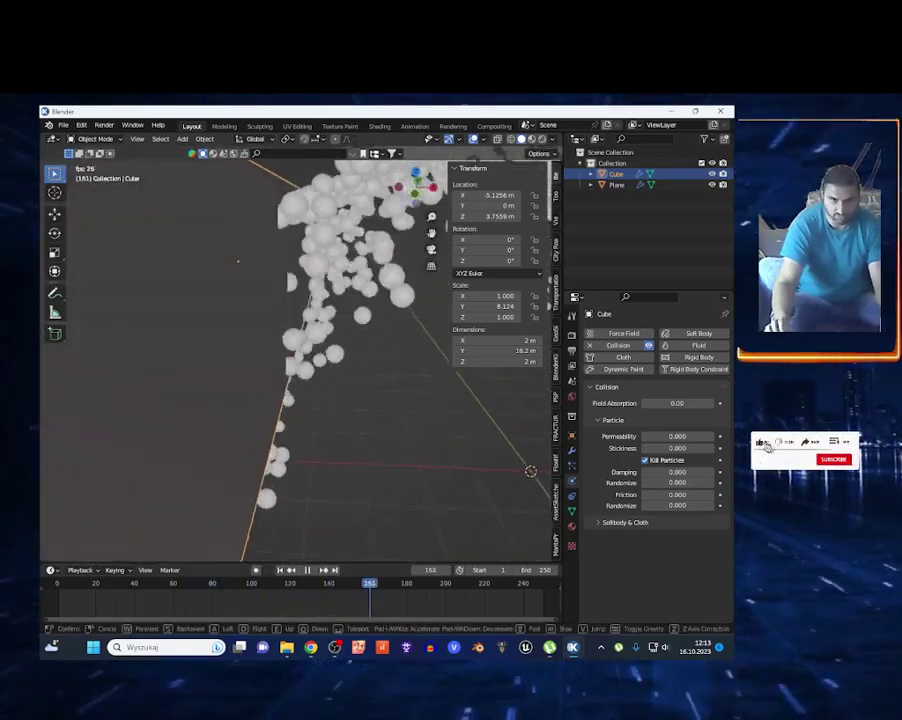
pyautogui.press('s')
pyautogui.press('w')
pyautogui.press('a')
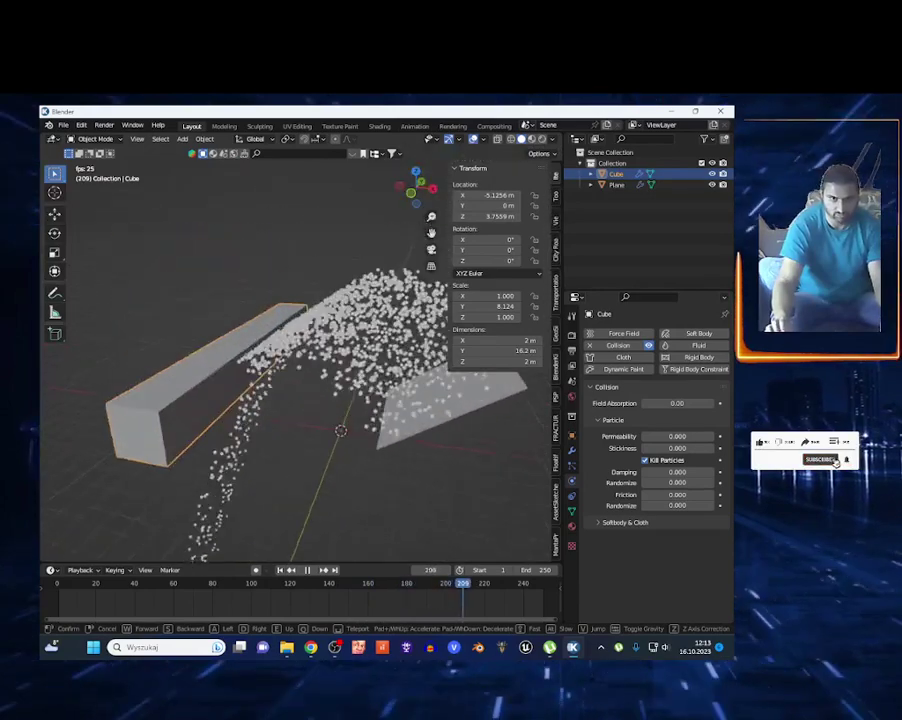
pyautogui.press('s')
pyautogui.press('d')
pyautogui.press('a')
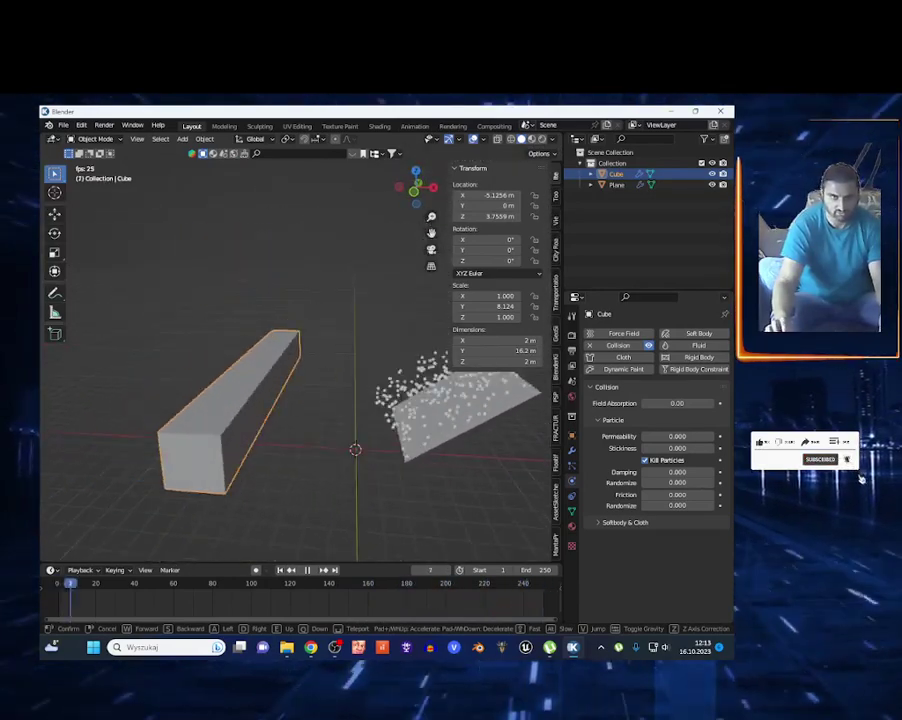
pyautogui.click(294, 407)
pyautogui.press('space')
# - Enable the rendering of Dead particles in the emitter plane's extra render settings
pyautogui.click(429, 436)
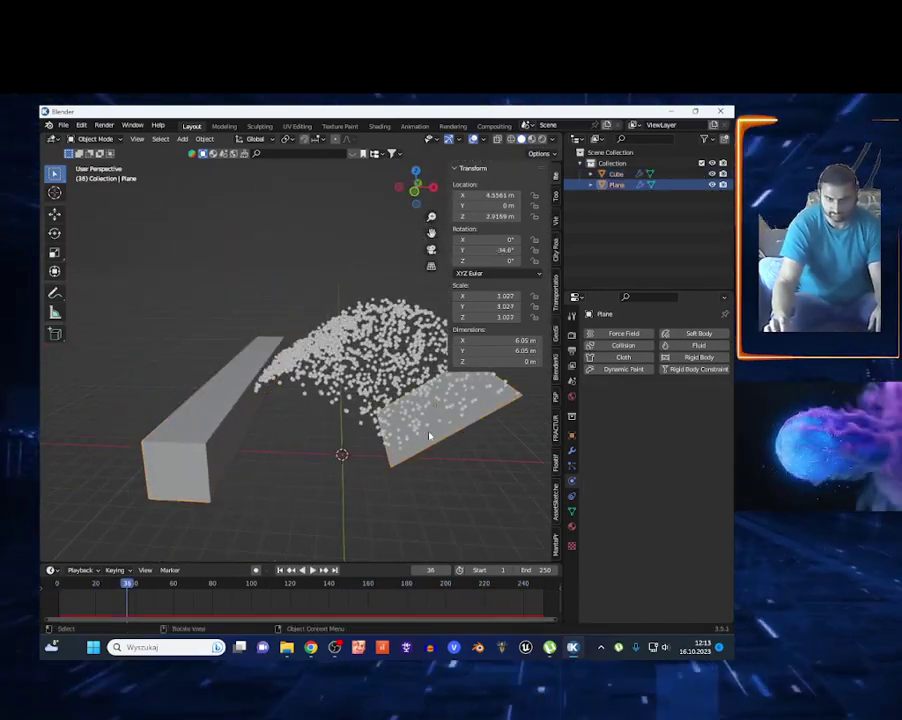
pyautogui.click(571, 468)
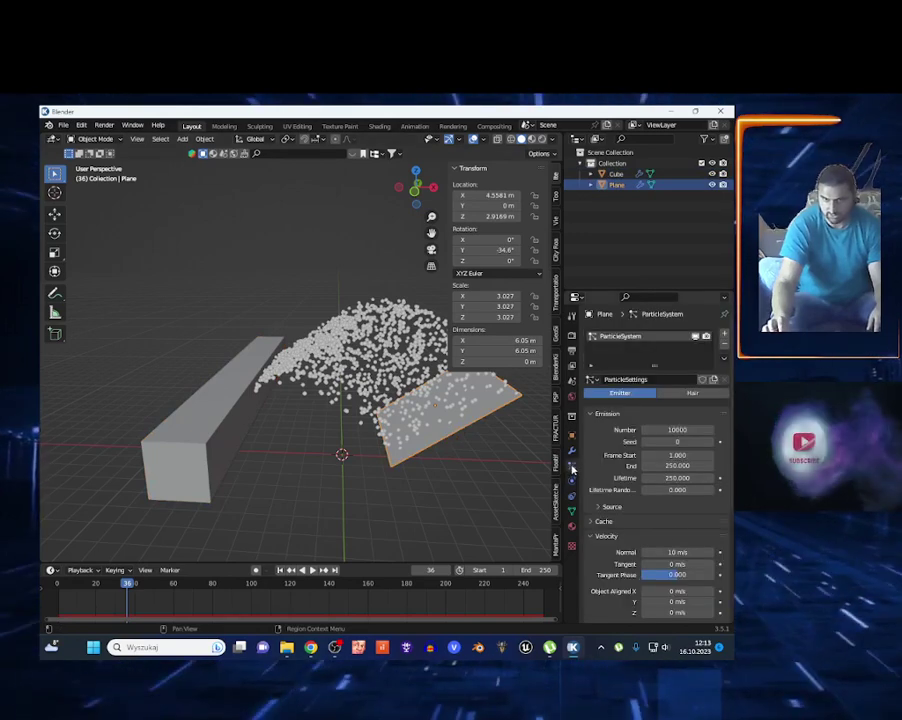
pyautogui.scroll(-5, 650, 600)
pyautogui.click(597, 513)
pyautogui.scroll(-2, 600, 524)
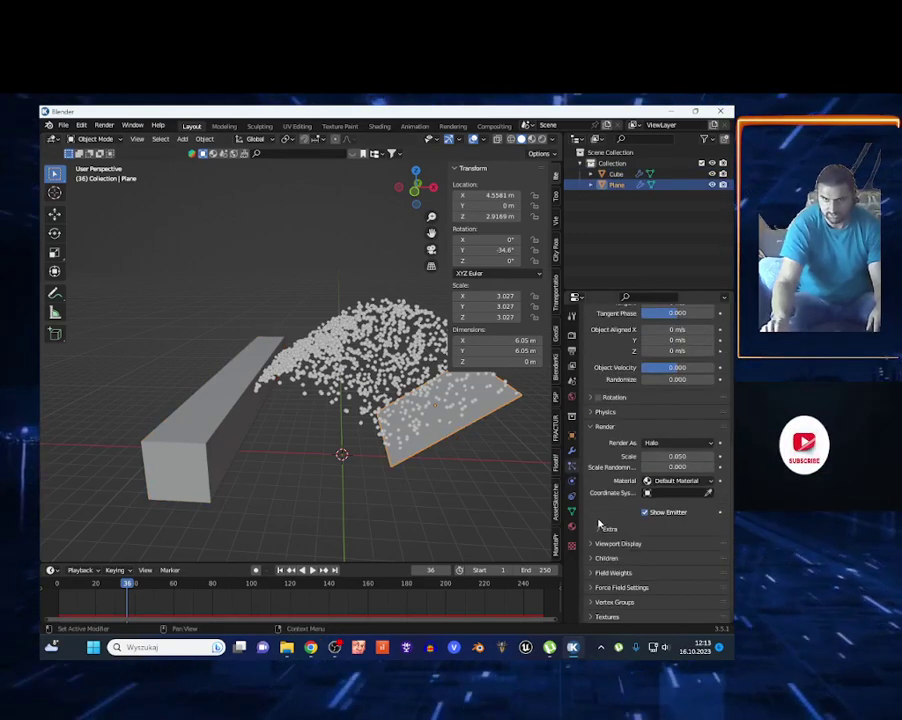
pyautogui.click(600, 529)
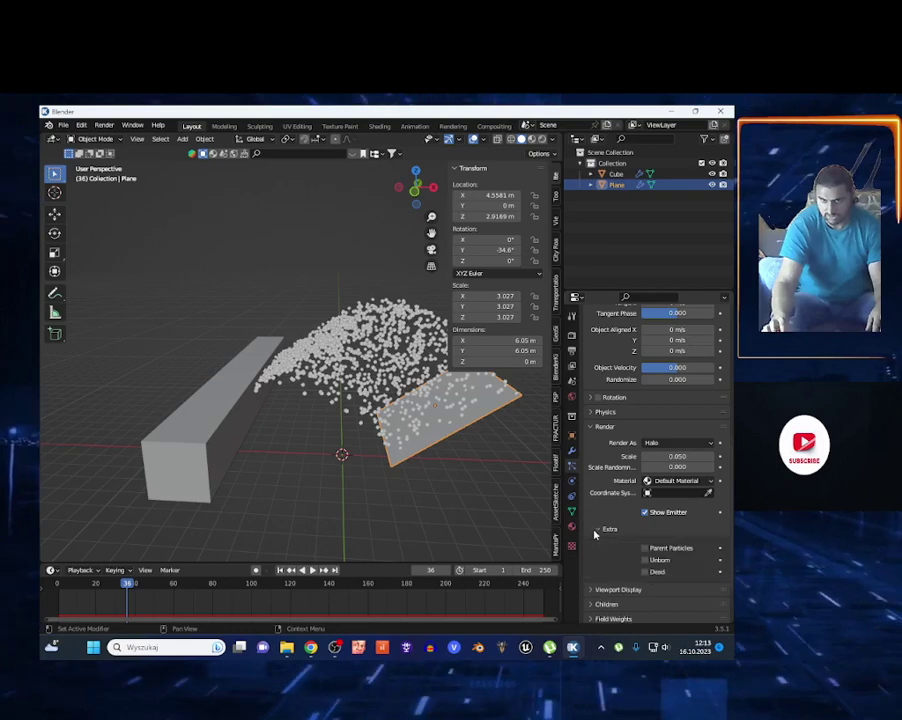
pyautogui.click(646, 572)
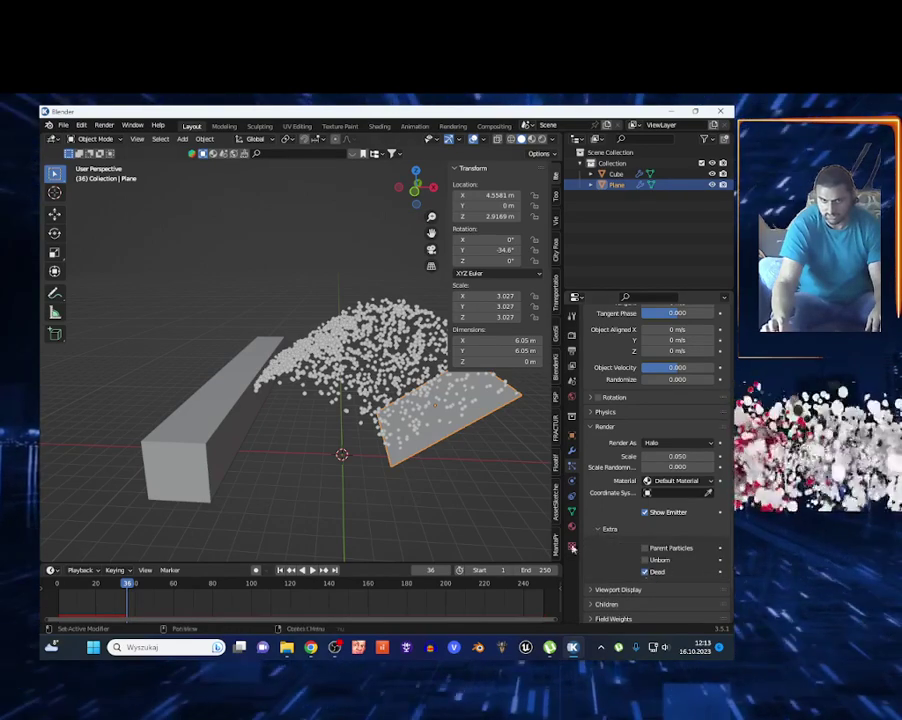
# - Replay the simulation from the first frame and examine the dead particles at the cube's face from close up and farther away
pyautogui.hotkey('shift', 'Left')
pyautogui.press('space')
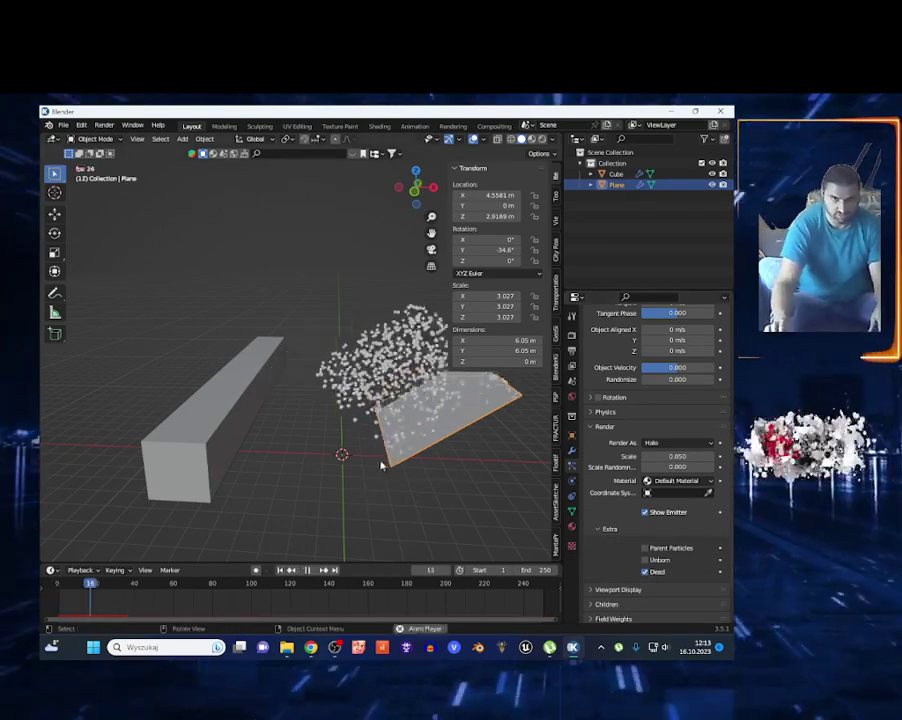
pyautogui.hotkey('shift', '`')
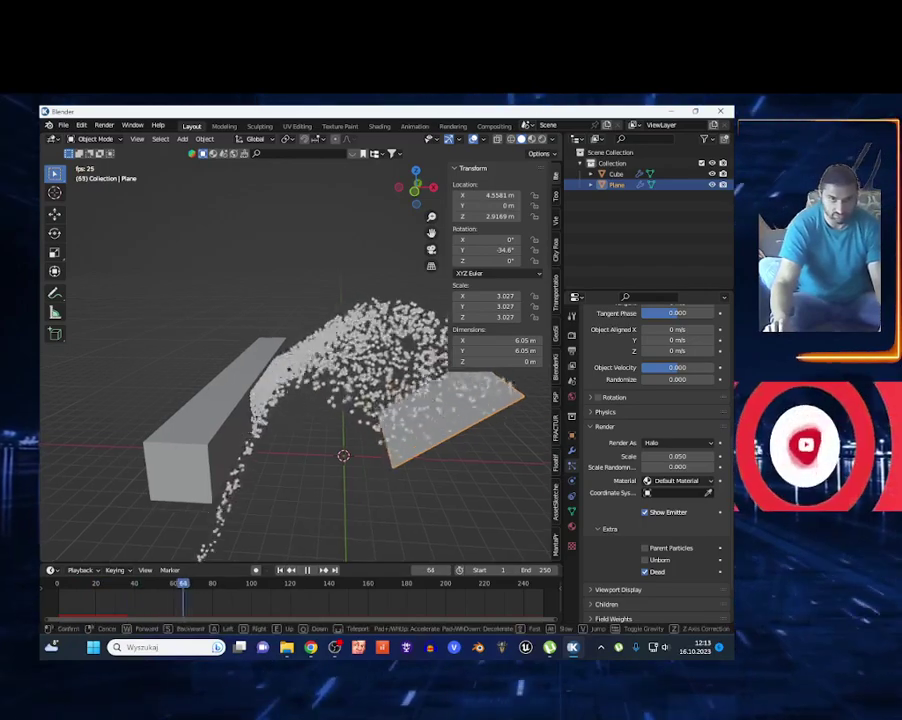
pyautogui.press('w')
pyautogui.press('w')
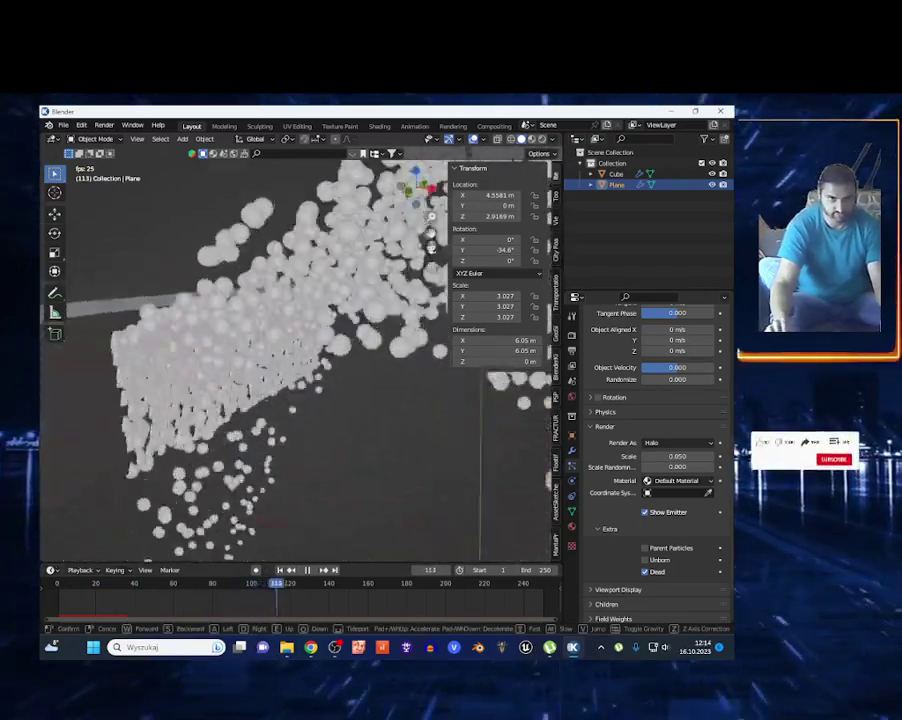
pyautogui.press('w')
pyautogui.press('s')
pyautogui.press('s')
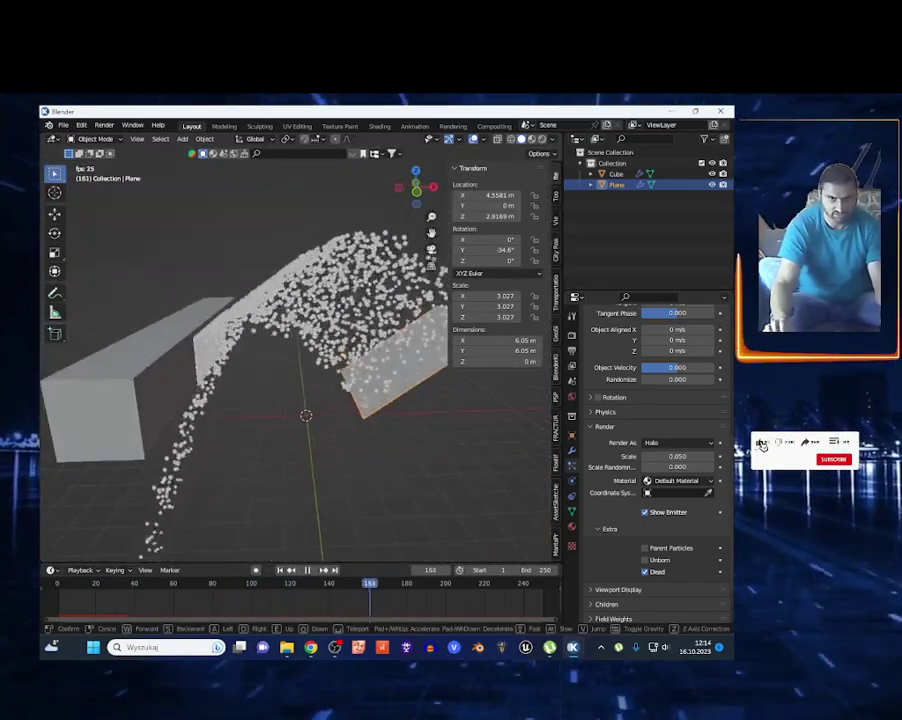
pyautogui.press('a')
pyautogui.press('d')
pyautogui.press('s')
pyautogui.click(286, 390)
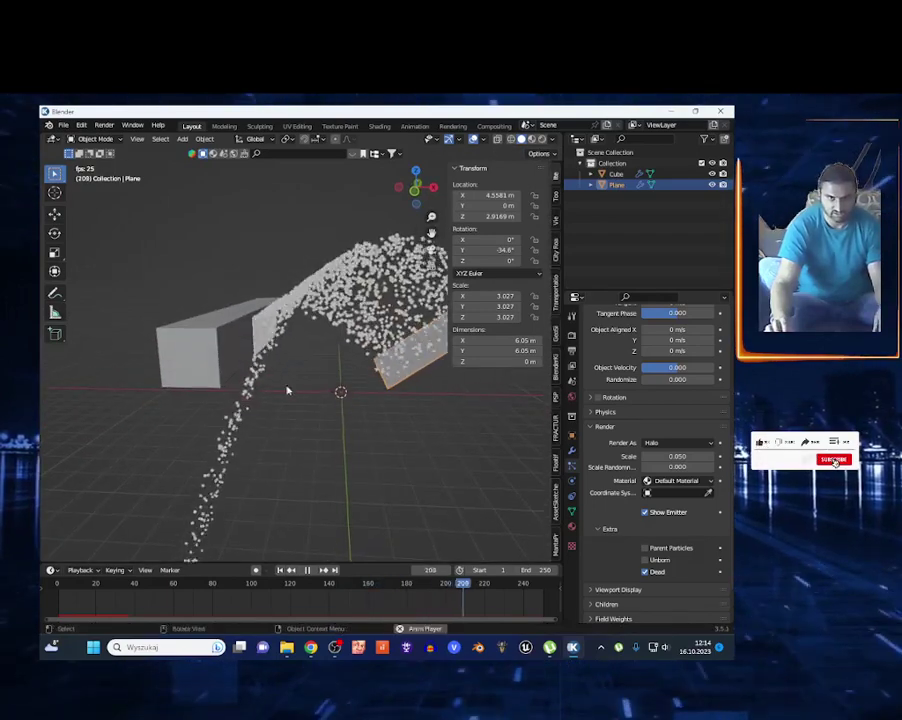
pyautogui.press('space')
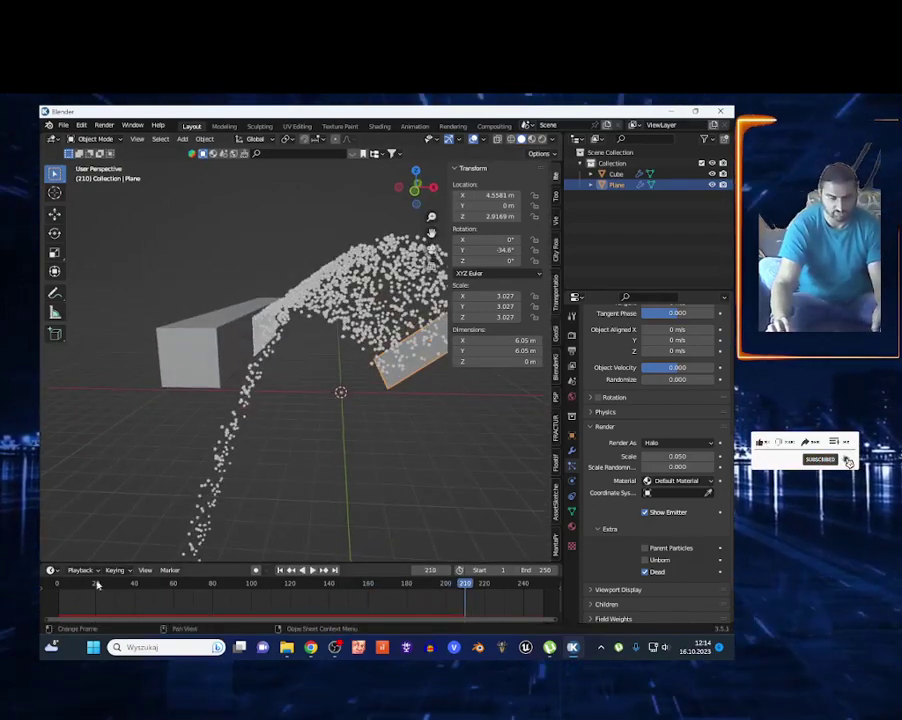
# - Review the Kill Particles option in the cube's collision settings
pyautogui.click(236, 356)
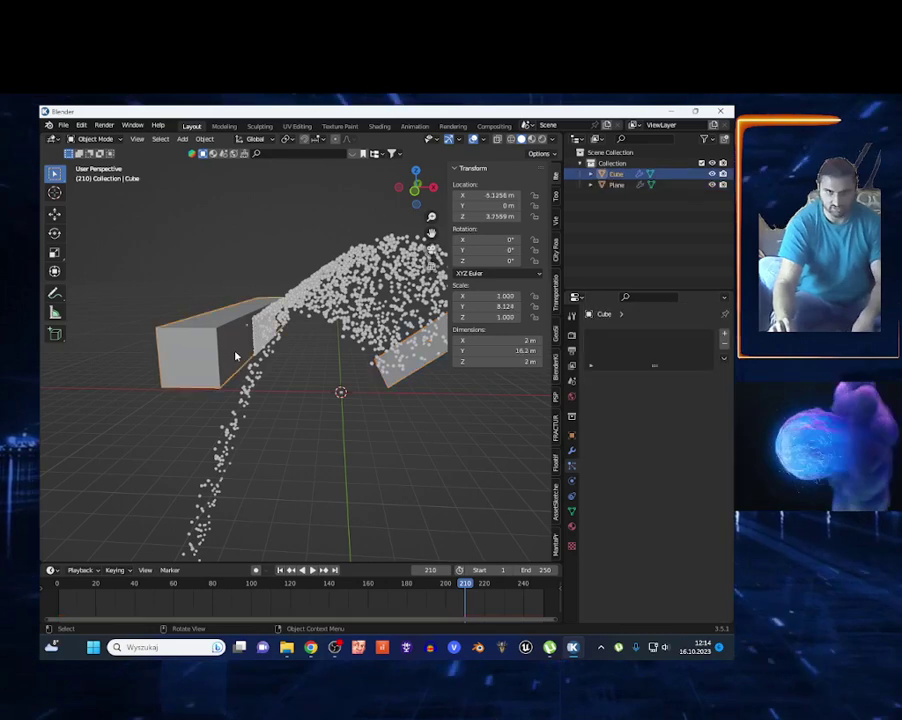
pyautogui.click(574, 497)
pyautogui.click(572, 482)
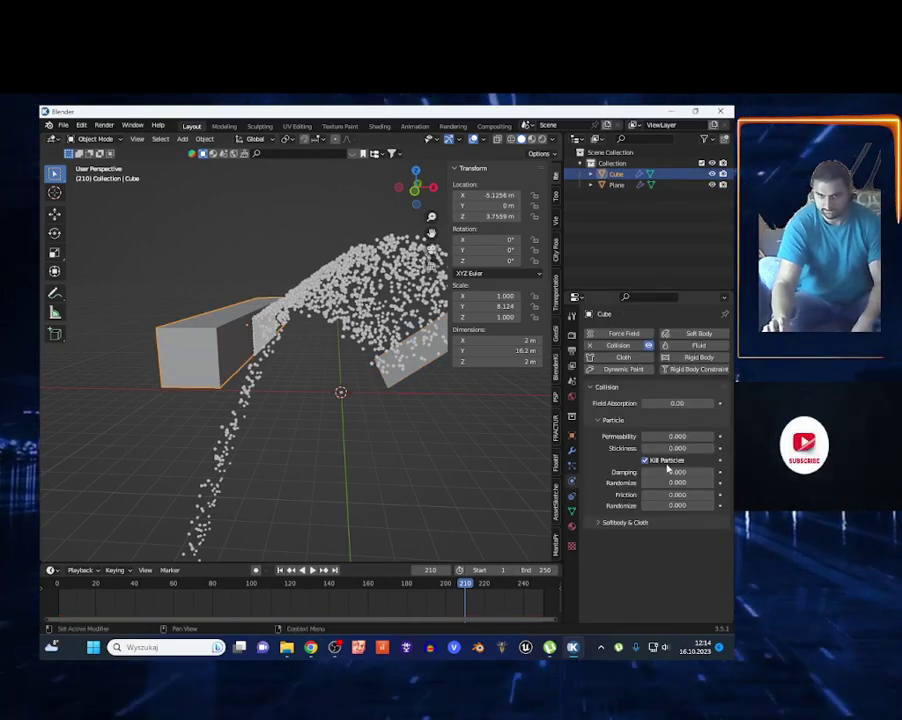
# - Disable the rendering of Dead particles in the emitter plane's extra render settings
pyautogui.click(388, 376)
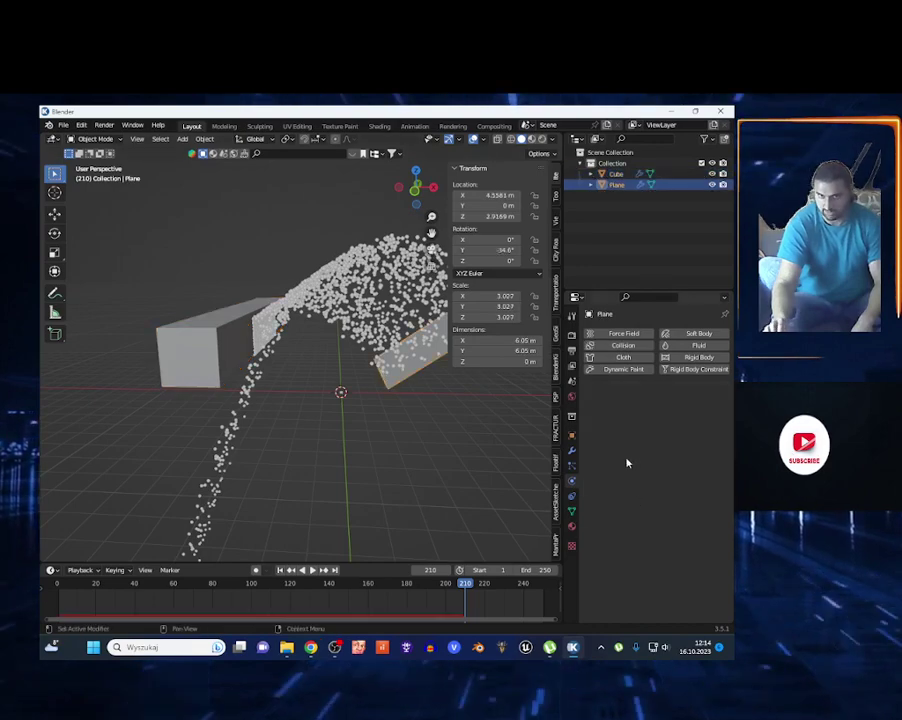
pyautogui.click(572, 466)
pyautogui.scroll(-15, 640, 590)
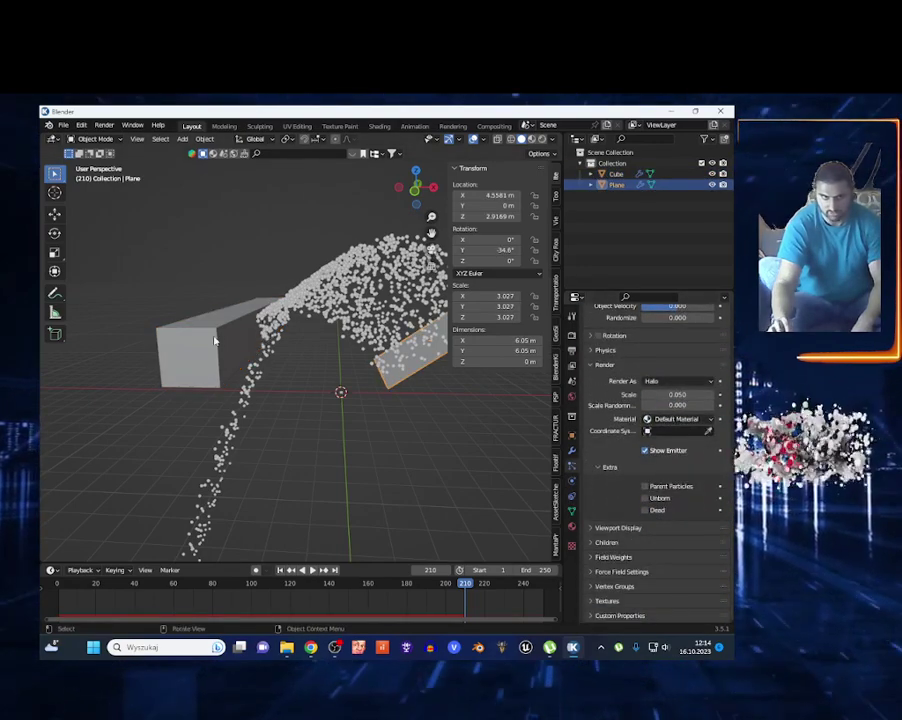
# - Return to the first frame, then disable Kill Particles on the cube and set its collision Damping to 1.000 and Friction to 0.853
pyautogui.click(211, 344)
pyautogui.click(571, 483)
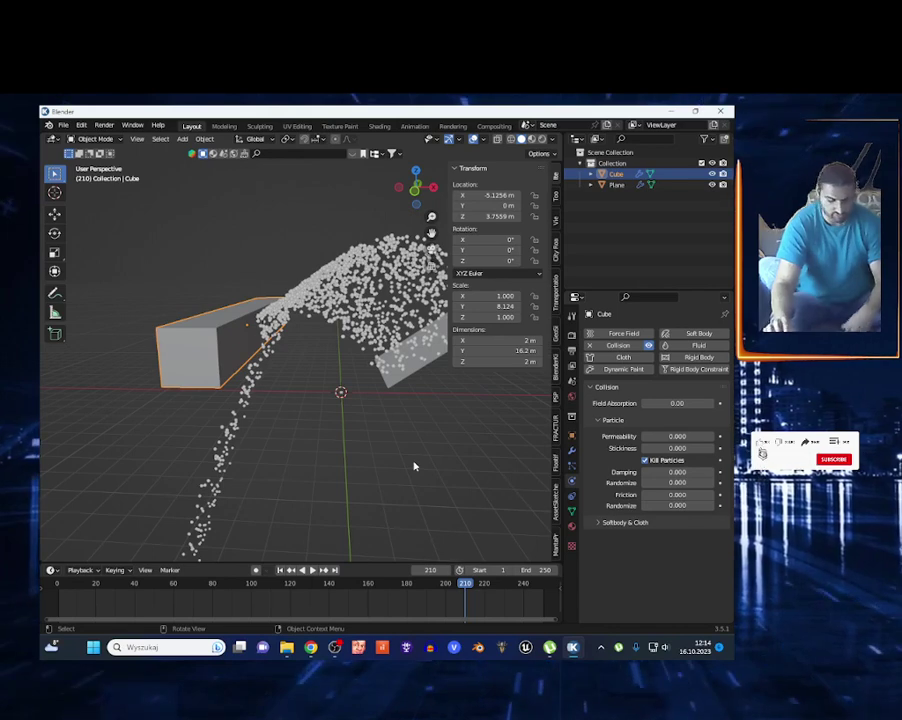
pyautogui.hotkey('shift', 'Left')
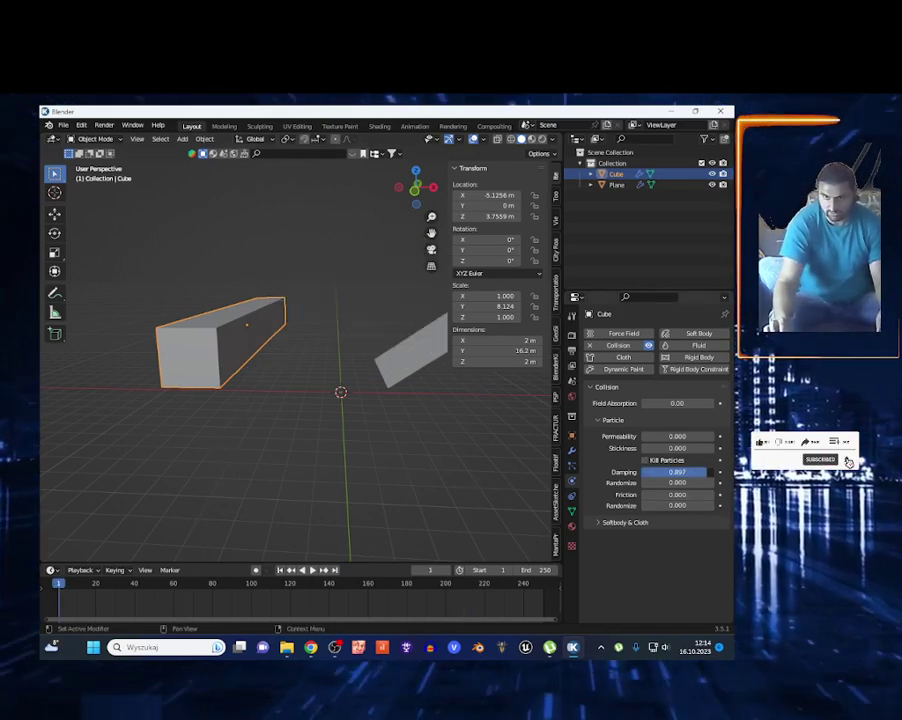
pyautogui.moveTo(645, 494); pyautogui.dragTo(703, 494)
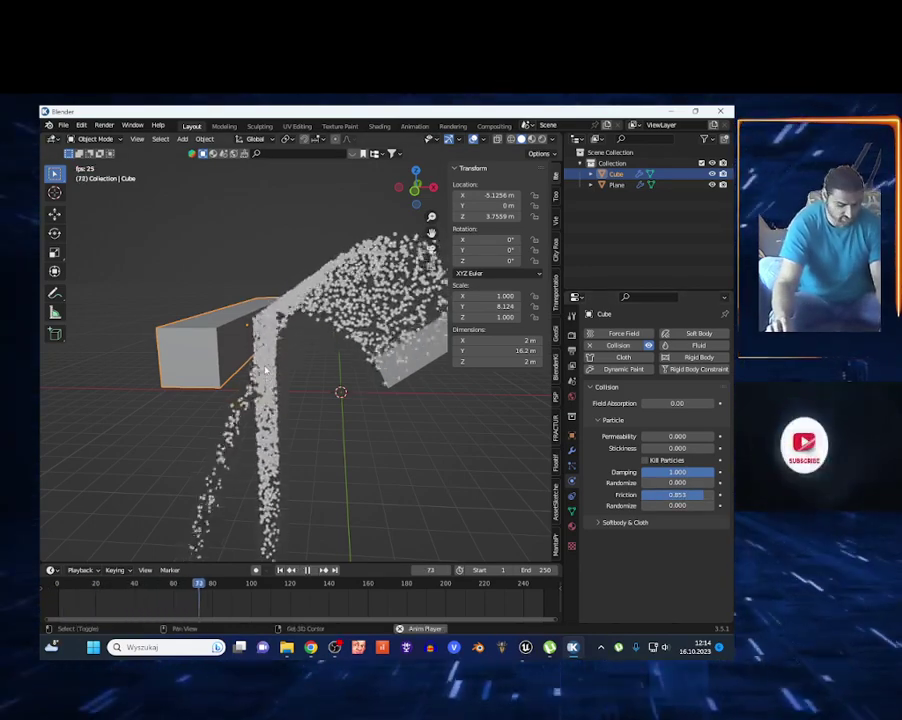
# - Examine from close up how the particles behave at the cube with damping and friction applied, and stop playback
pyautogui.hotkey('shift', '`')
pyautogui.press('w')
pyautogui.press('w')
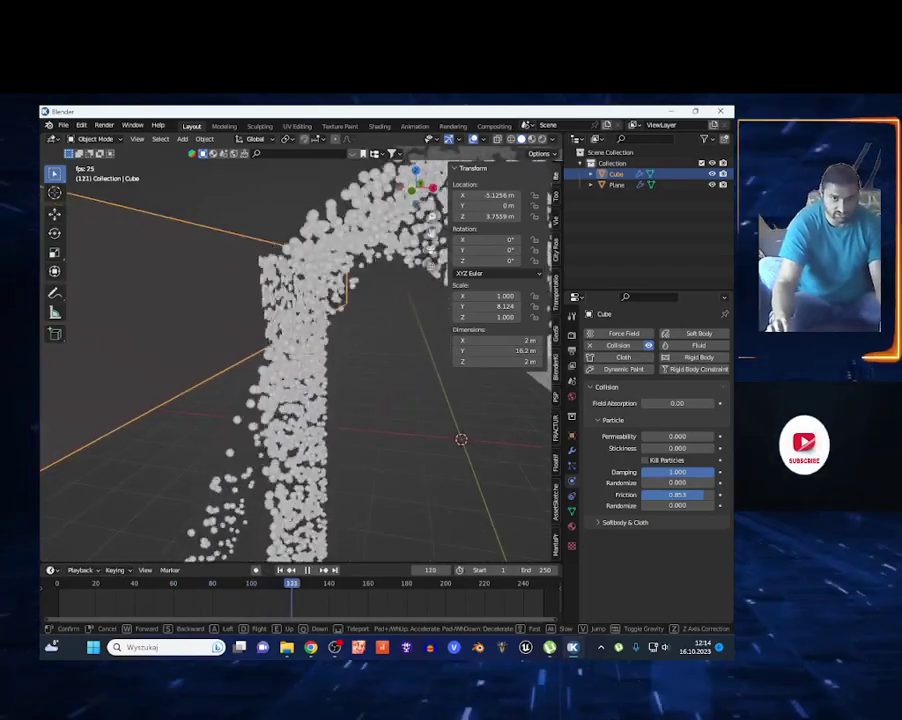
pyautogui.press('s')
pyautogui.click(265, 370)
pyautogui.press('space')
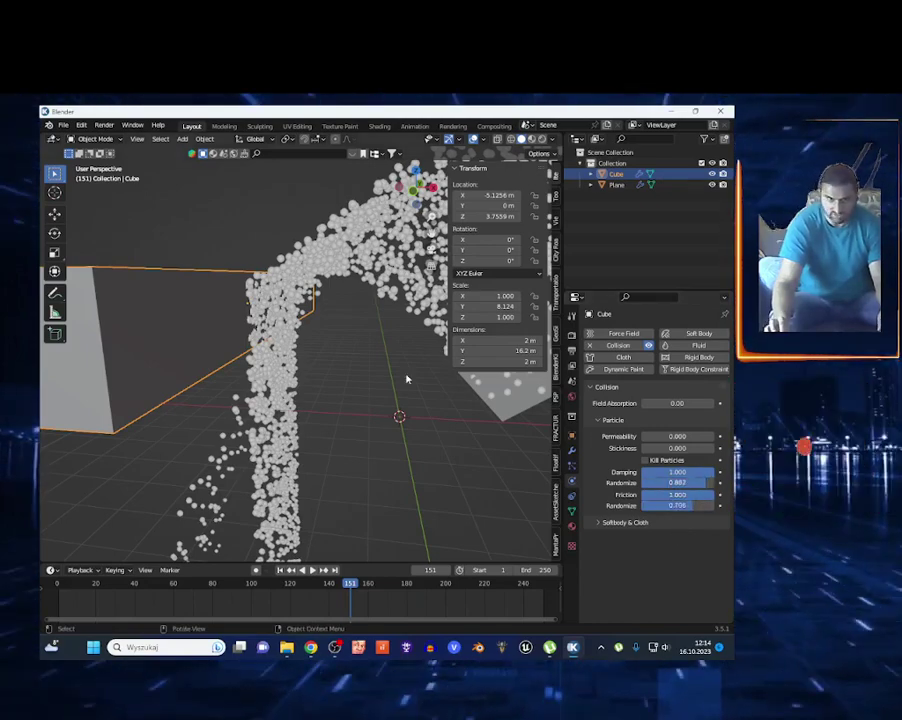
# - Replay the simulation from the first frame and examine from several distances how randomized damping and friction affect the particles, then stop playback
pyautogui.hotkey('shift', 'Left')
pyautogui.press('space')
pyautogui.scroll(-2, 421, 382)
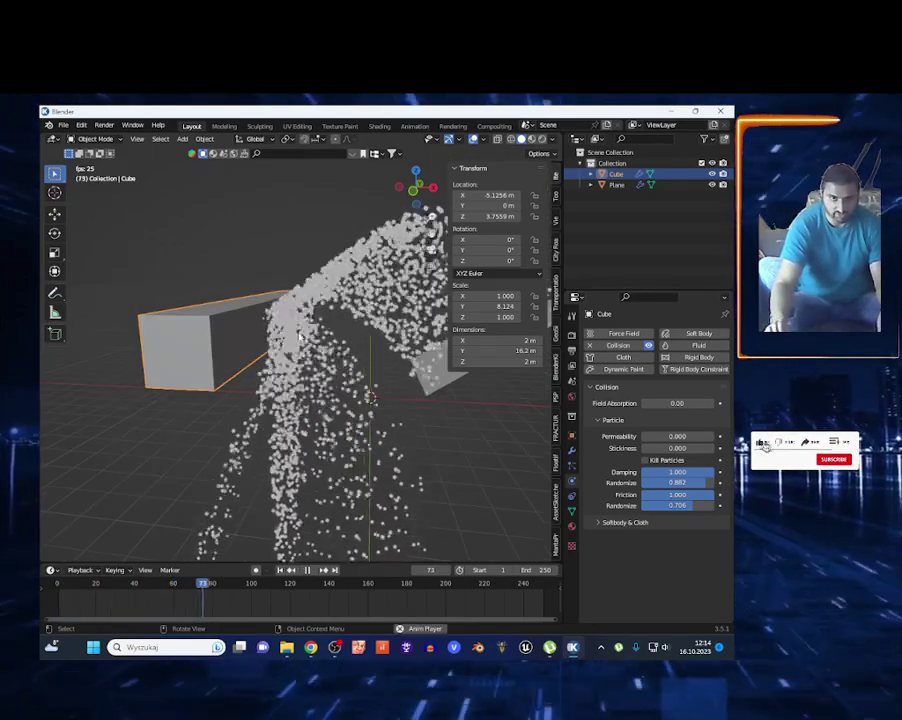
pyautogui.scroll(5, 274, 360)
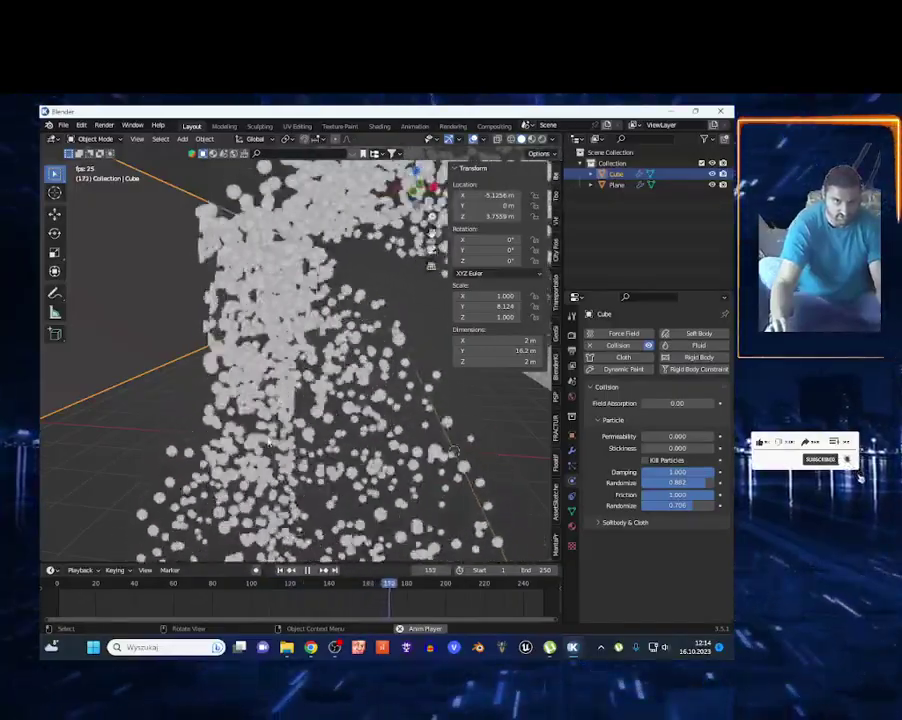
pyautogui.hotkey('shift', '`')
pyautogui.press('s')
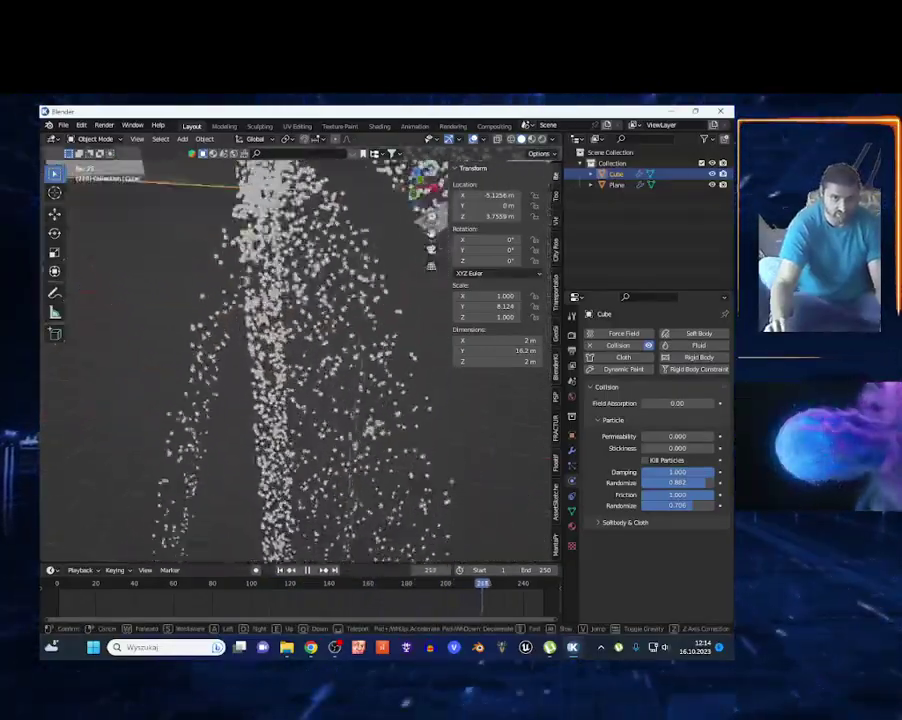
pyautogui.press('w')
pyautogui.press('s')
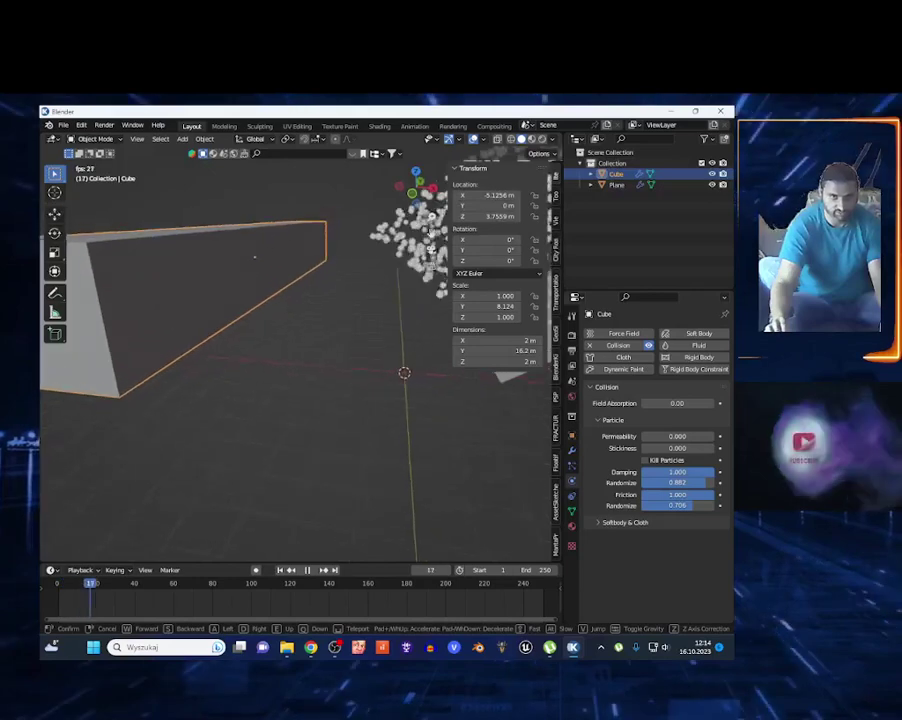
pyautogui.press('s')
pyautogui.click(282, 412)
pyautogui.press('space')
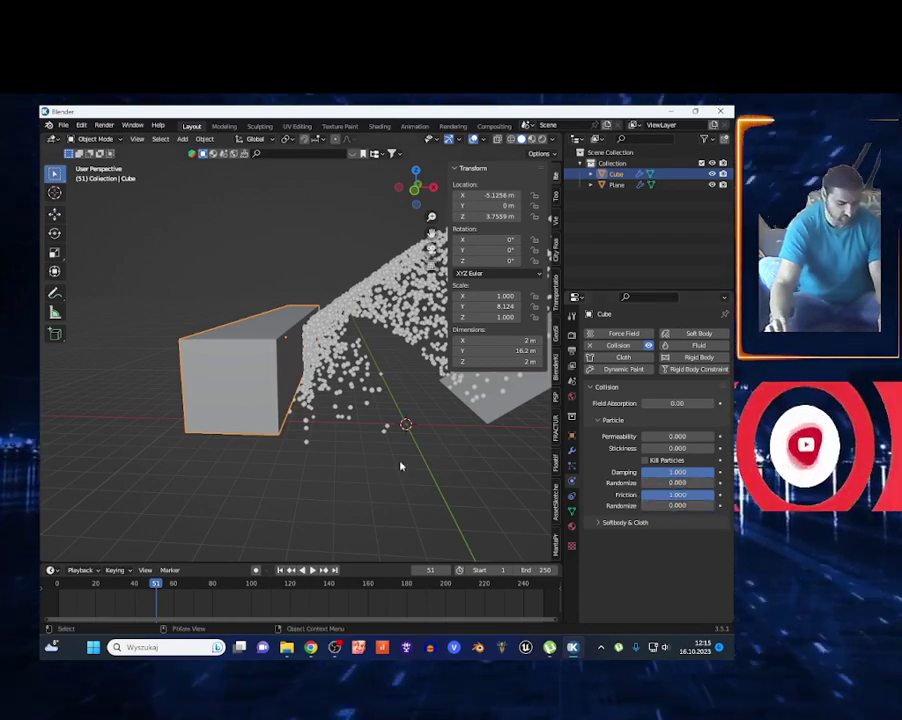
# - Scale the cube along Z to 1.917, making it about 3.83 m high
pyautogui.hotkey('shift', '`')
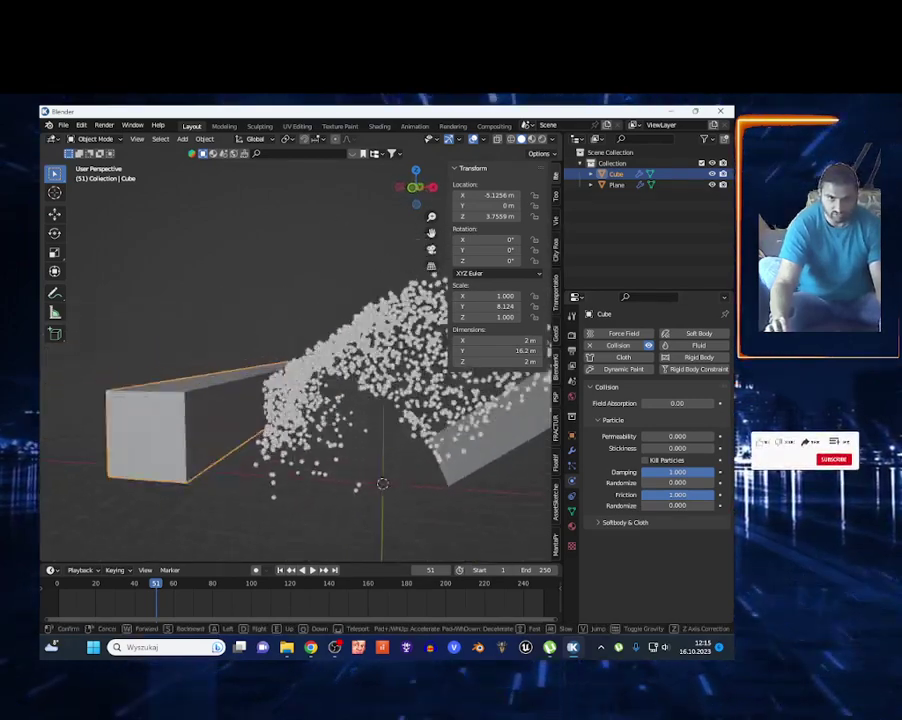
pyautogui.press('w')
pyautogui.press('a')
pyautogui.press('s')
pyautogui.press('d')
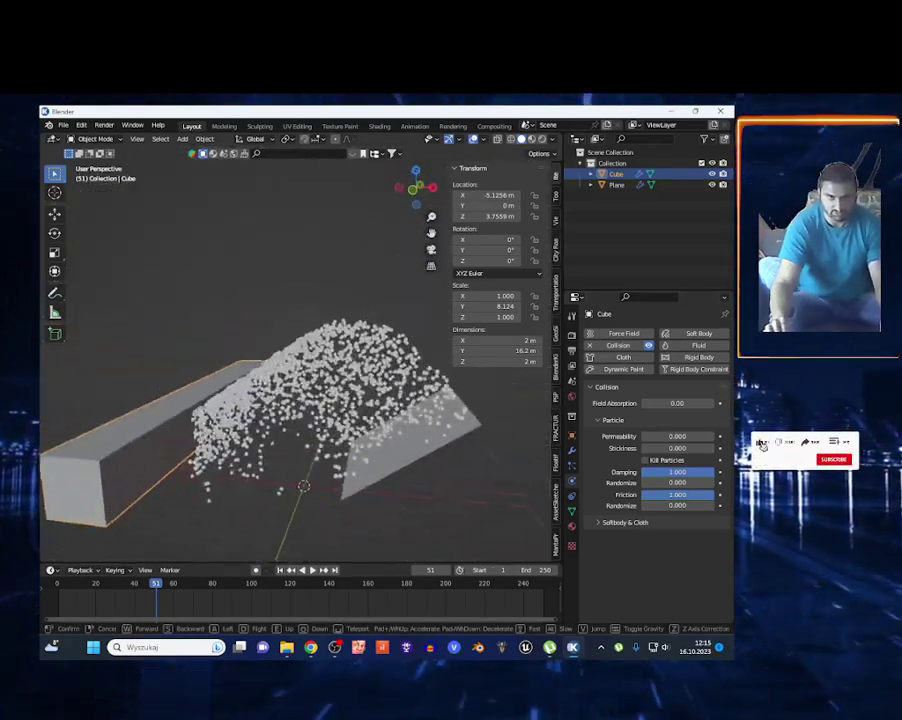
pyautogui.click(311, 443)
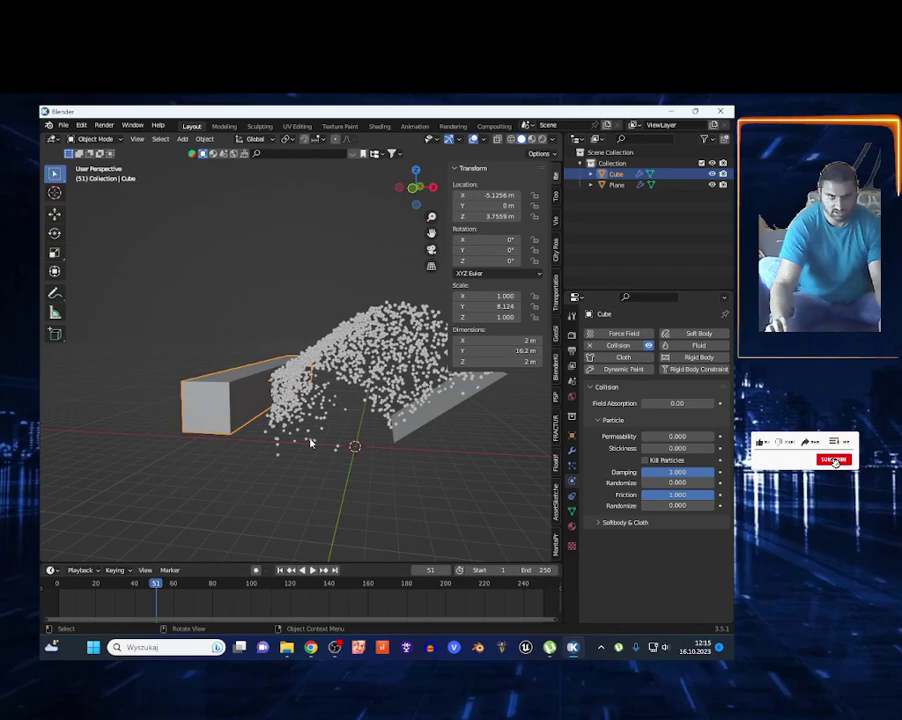
pyautogui.press('s')
pyautogui.click(263, 417)
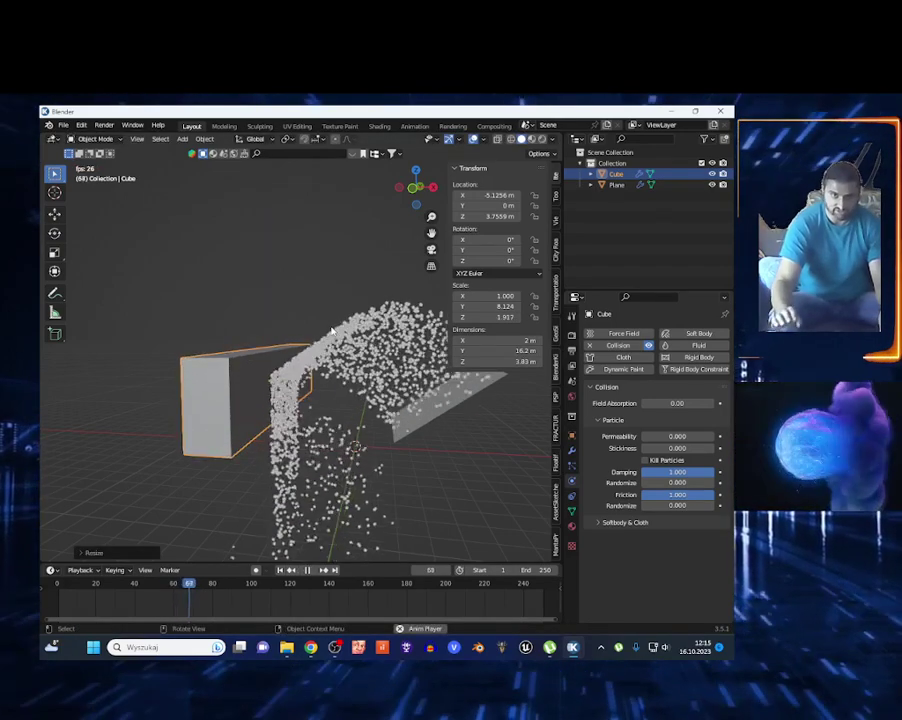
# - Restart the simulation, reset the cube's Damping and Friction to 0.000 and set its Permeability to 0.559
pyautogui.hotkey('shift', 'Left')
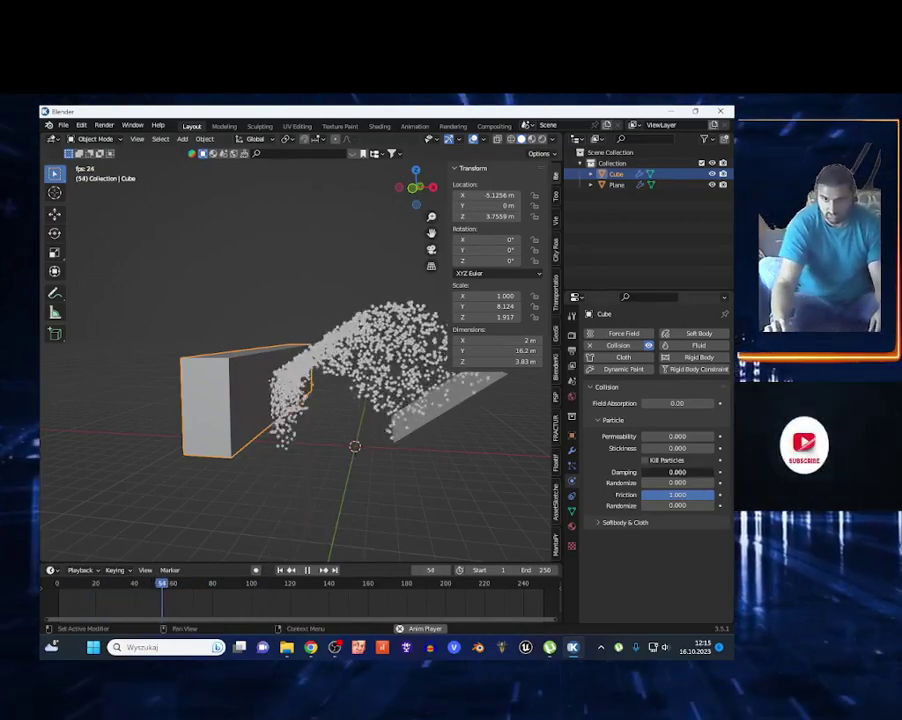
pyautogui.moveTo(676, 494); pyautogui.dragTo(641, 494)
pyautogui.moveTo(650, 436); pyautogui.dragTo(673, 443)
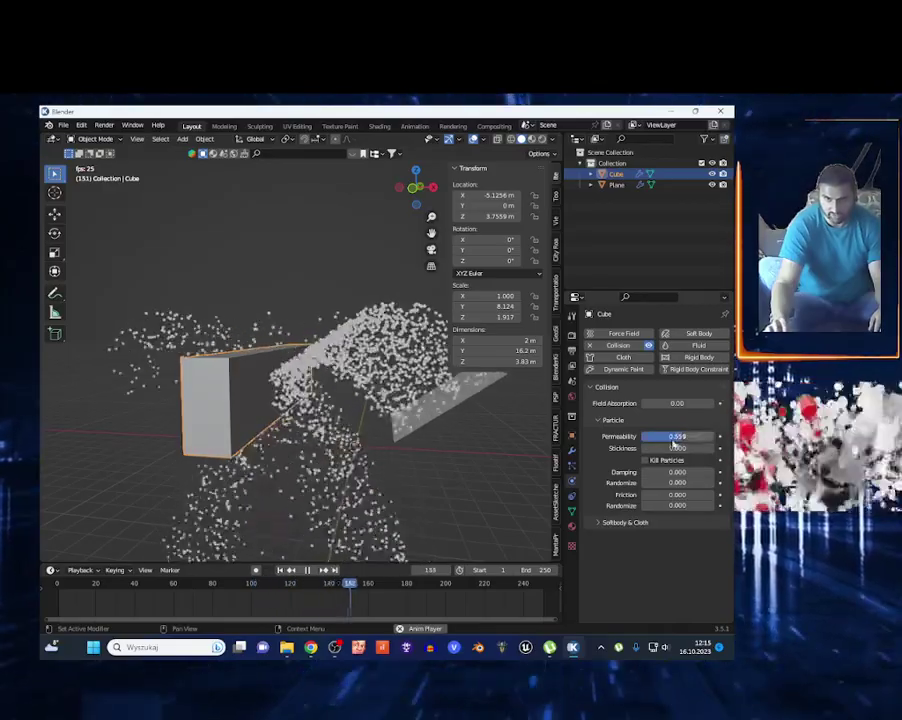
# - Examine from behind and in front of the cube how particles pass through it, and stop playback
pyautogui.hotkey('shift', '`')
pyautogui.press('a')
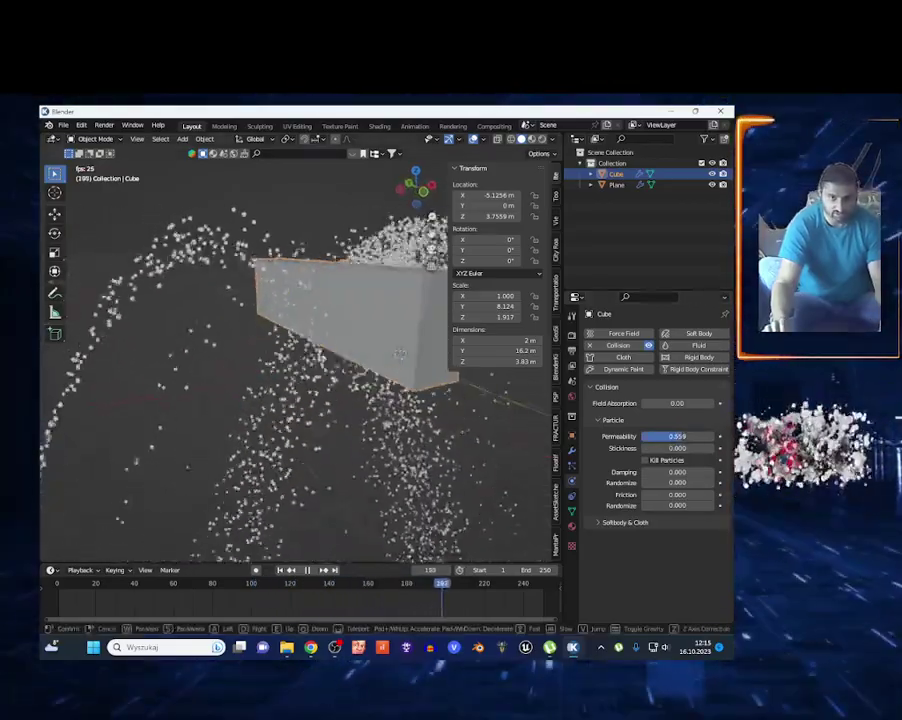
pyautogui.press('s')
pyautogui.click(224, 424)
pyautogui.press('space')
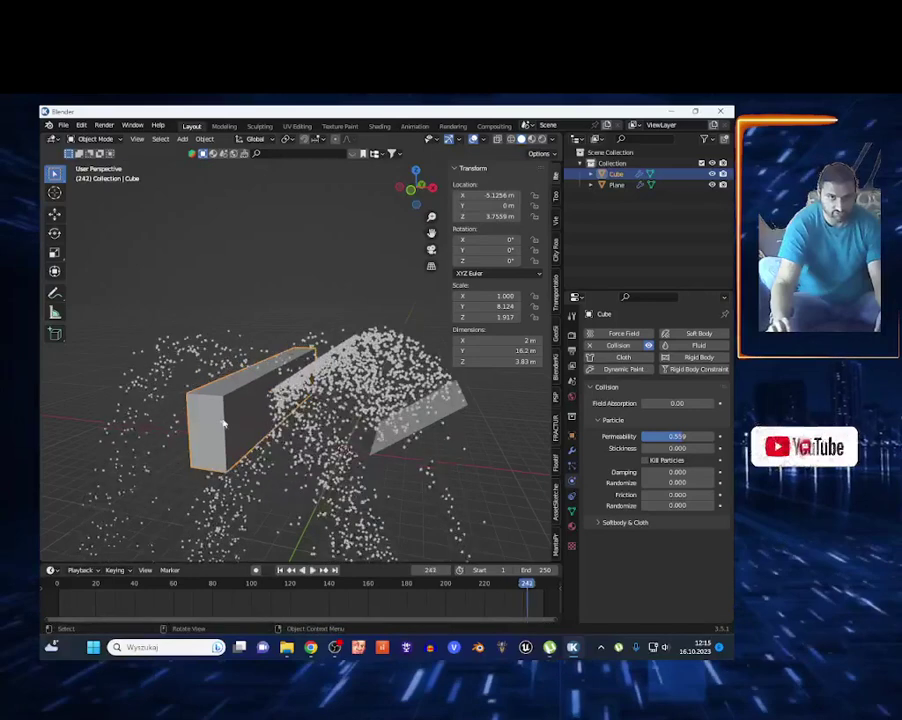
# - Try rotating the cube about the global Y axis and inserting a rotation keyframe for it at frame 242
pyautogui.press('y')
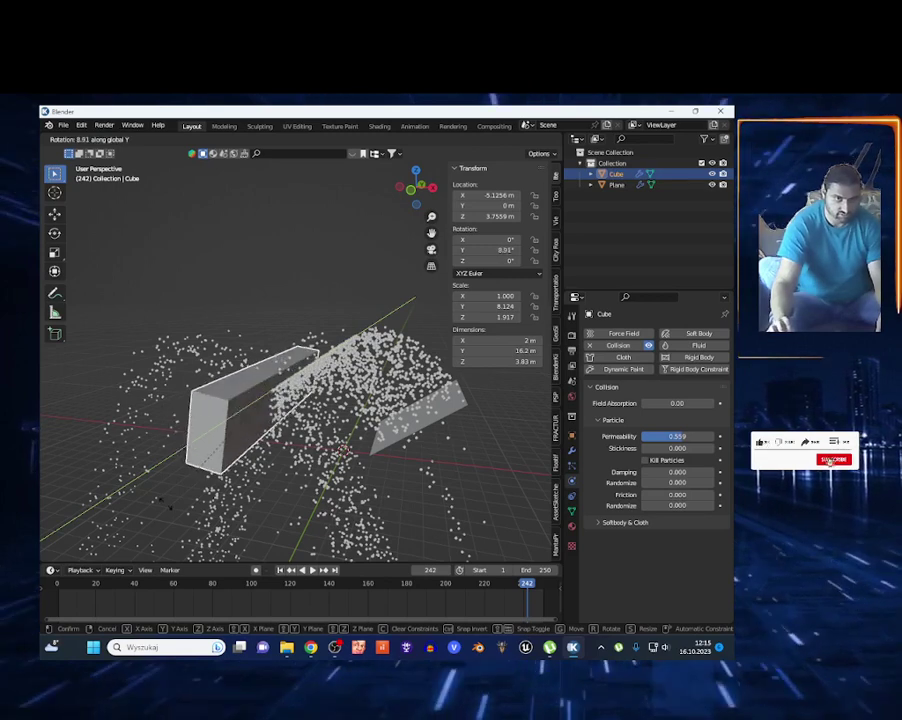
pyautogui.click(218, 497)
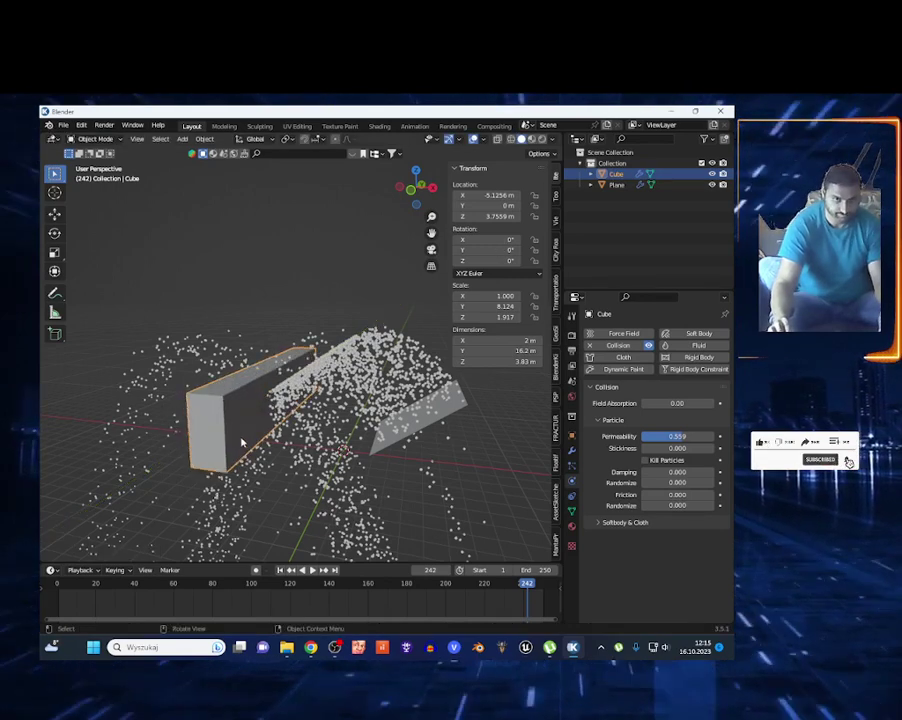
pyautogui.press('i')
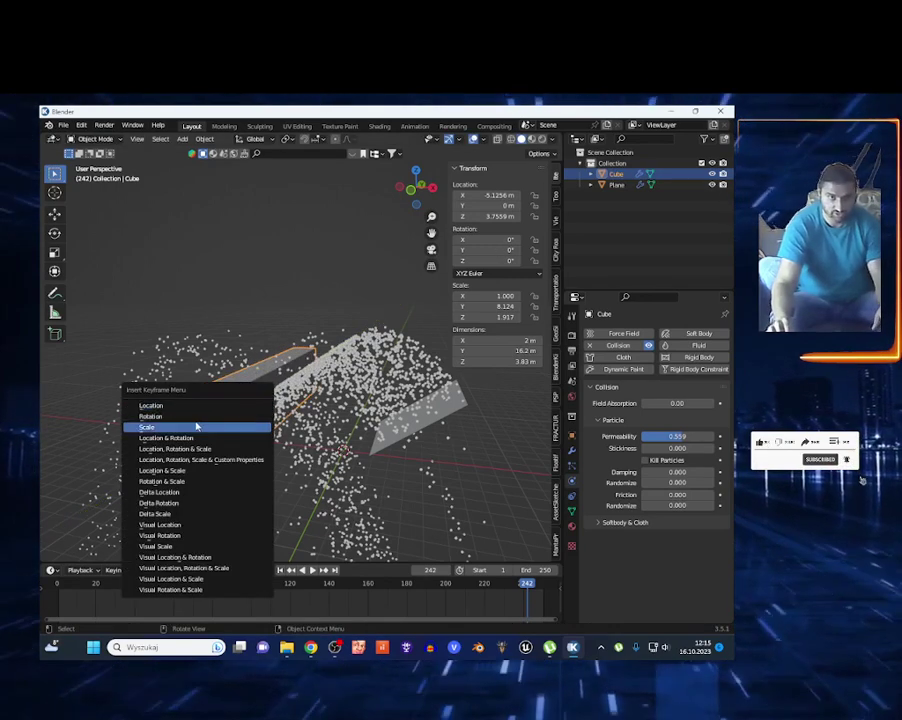
pyautogui.click(197, 417)
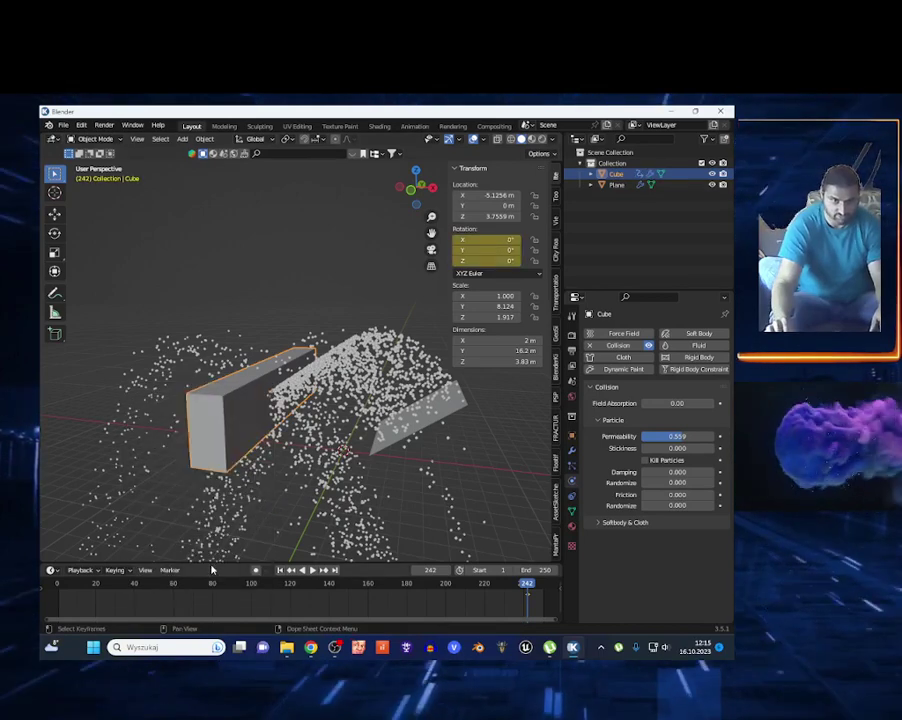
# - Enlarge the timeline and insert a rotation keyframe for the unrotated cube at frame 0
pyautogui.moveTo(210, 566); pyautogui.dragTo(238, 459)
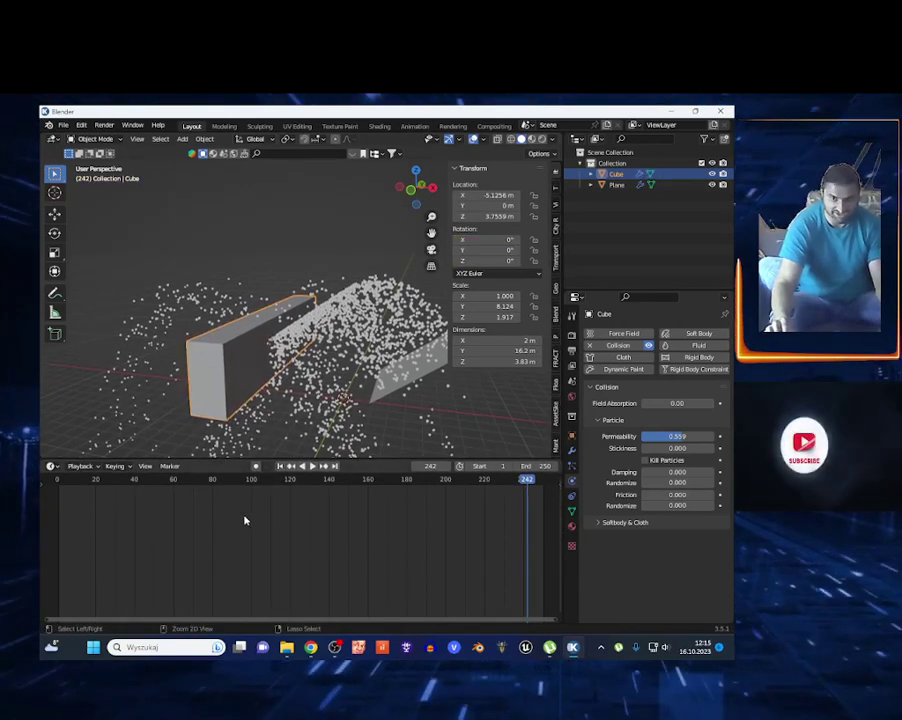
pyautogui.click(56, 485)
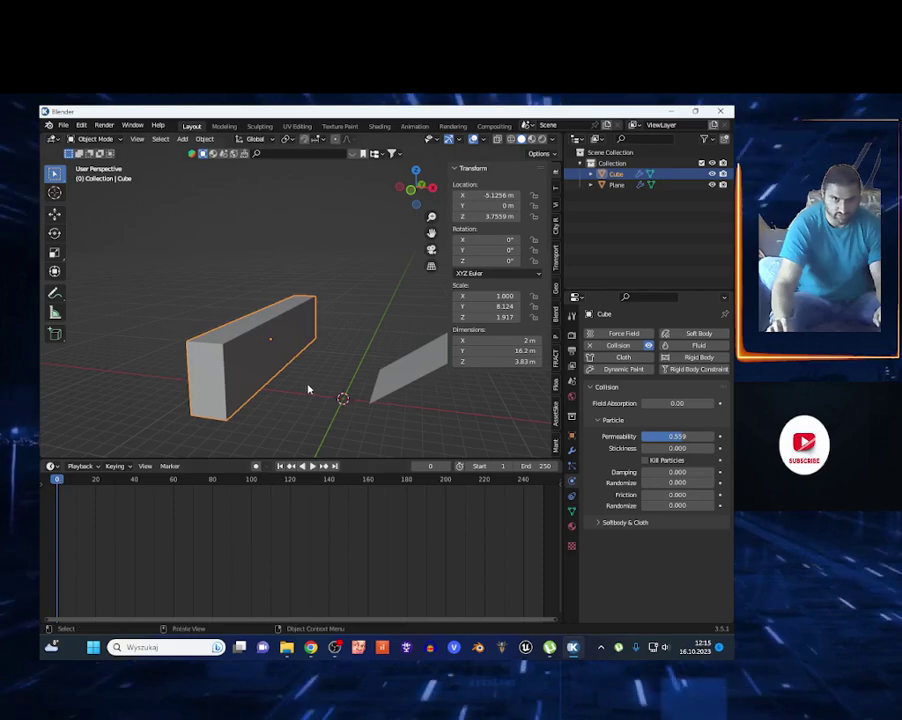
pyautogui.press('i')
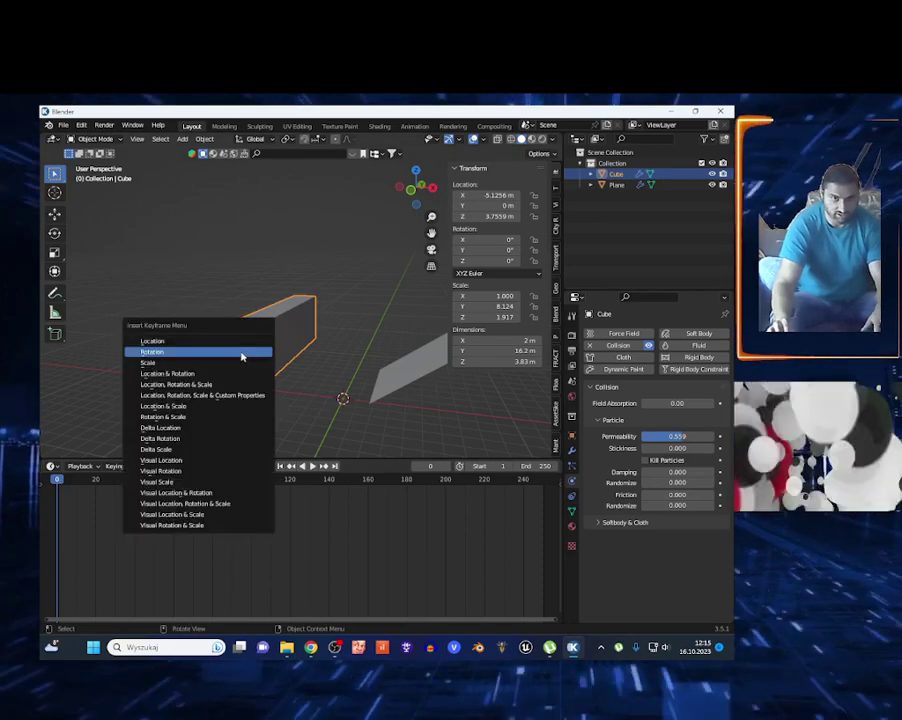
pyautogui.click(242, 354)
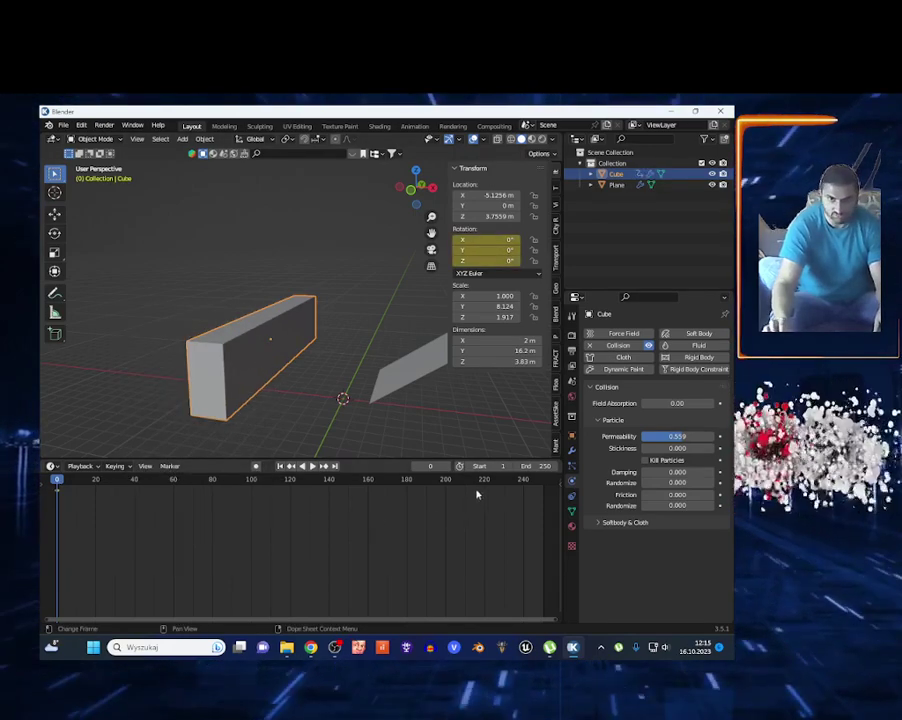
# - At frame 221, rotate the cube several turns about the global Y axis to a Y rotation of 1347° and insert a rotation keyframe
pyautogui.moveTo(477, 494); pyautogui.dragTo(487, 488)
pyautogui.press('r')
pyautogui.press('y')
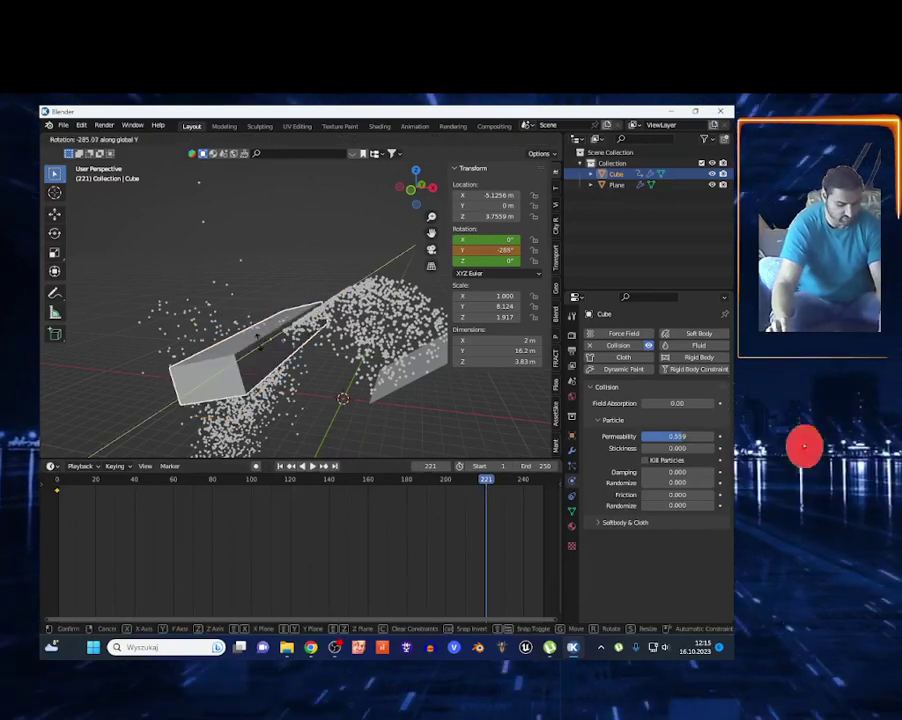
pyautogui.press('r')
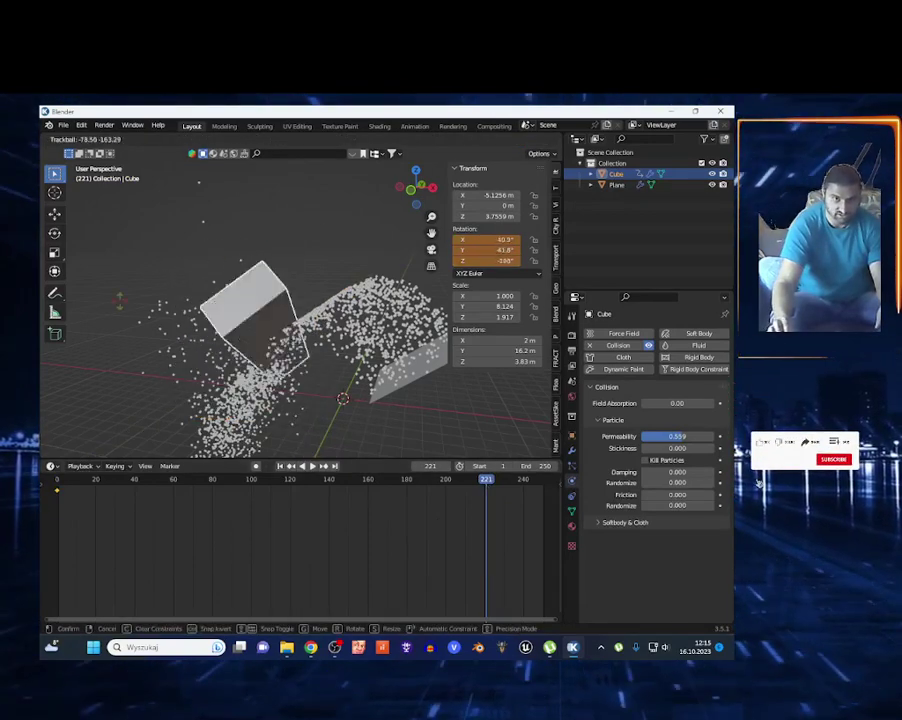
pyautogui.press('x')
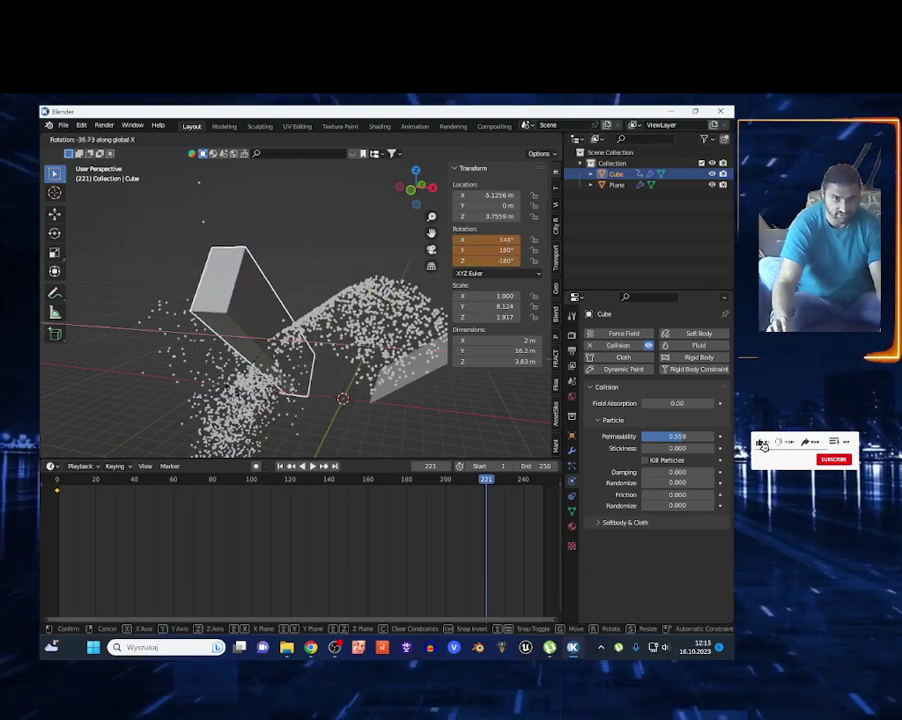
pyautogui.press('r')
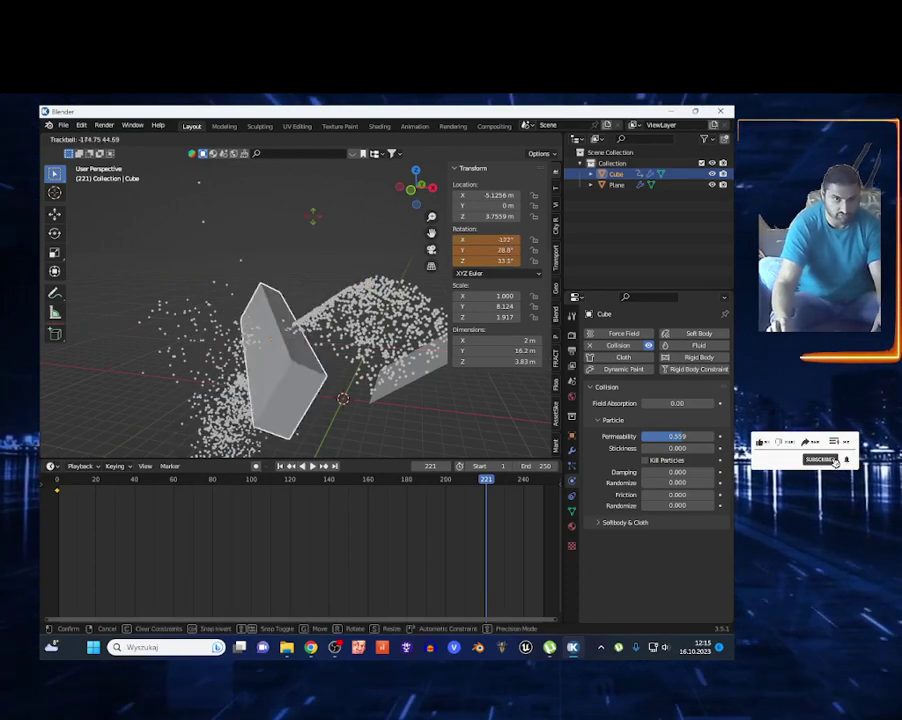
pyautogui.press('y')
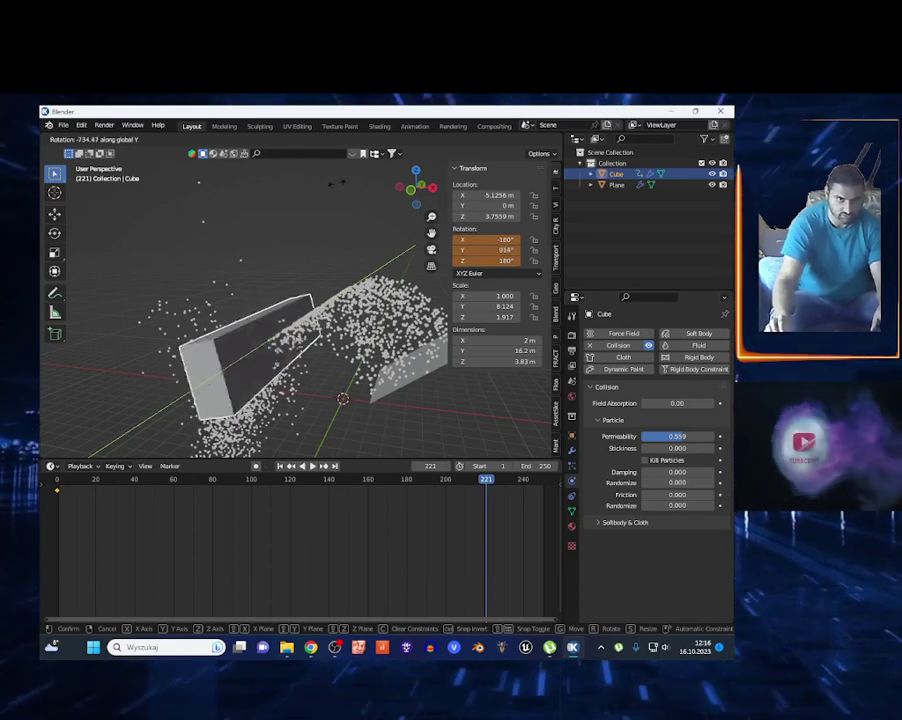
pyautogui.click(474, 349)
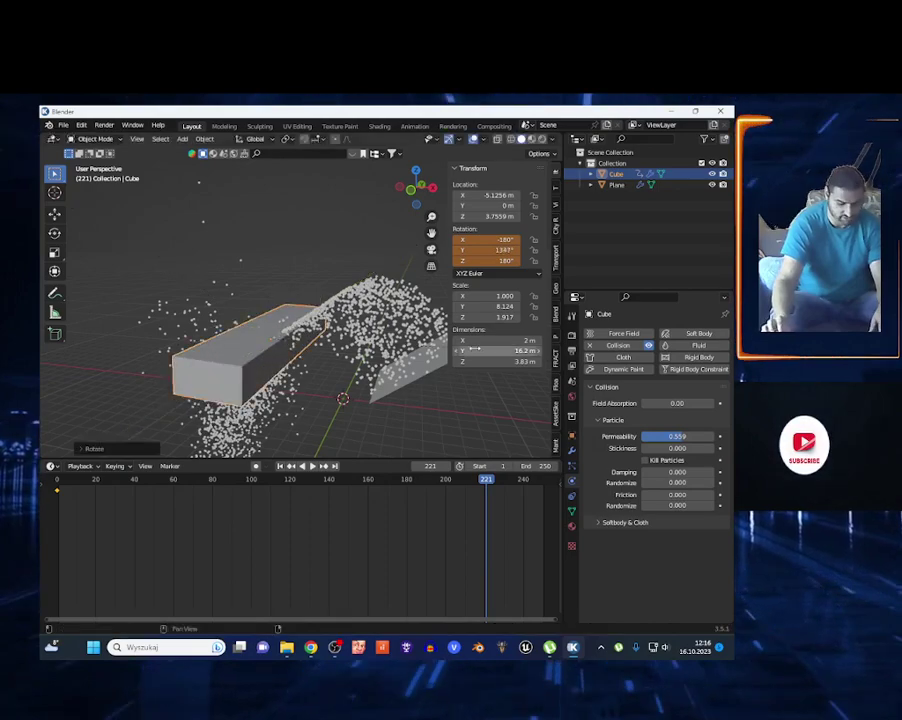
pyautogui.press('i')
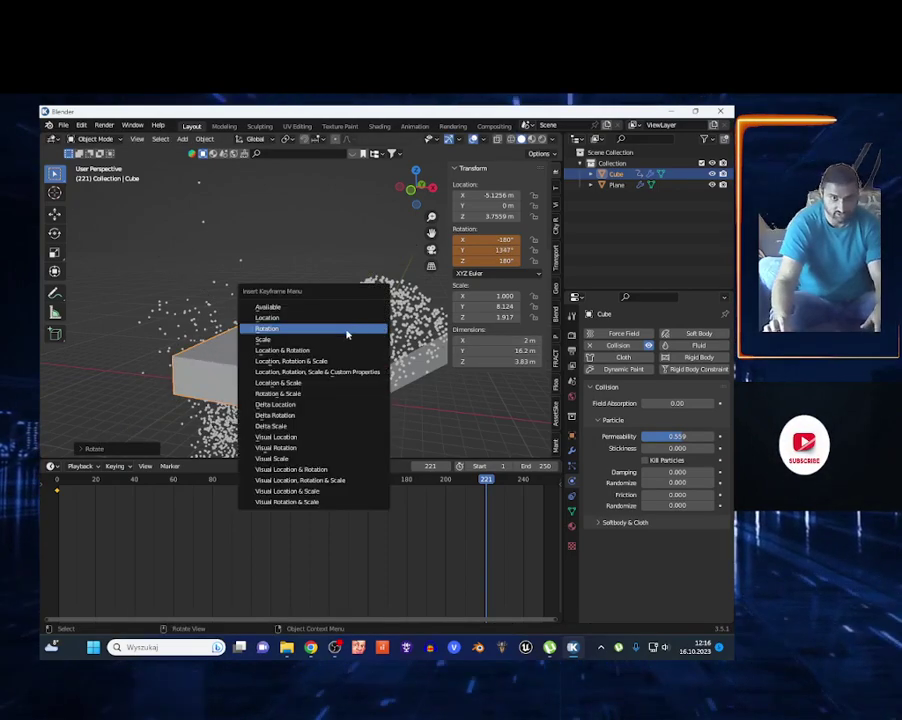
pyautogui.click(352, 328)
# - Play the animation from the start and examine from a higher viewpoint how the particles meet the rotating cube
pyautogui.hotkey('shift', 'Left')
pyautogui.press('space')
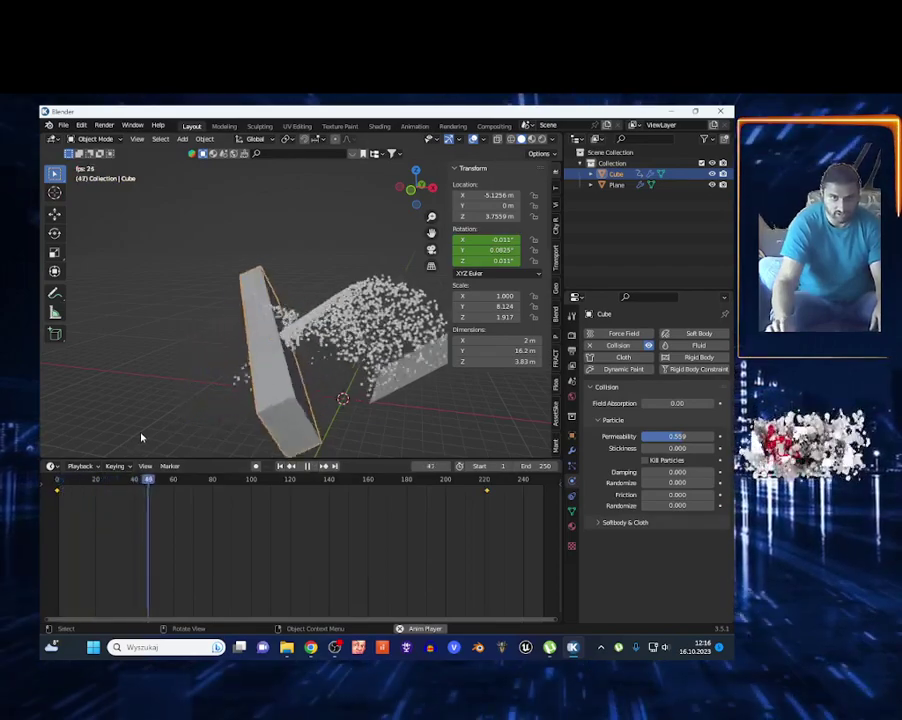
pyautogui.hotkey('shift', '`')
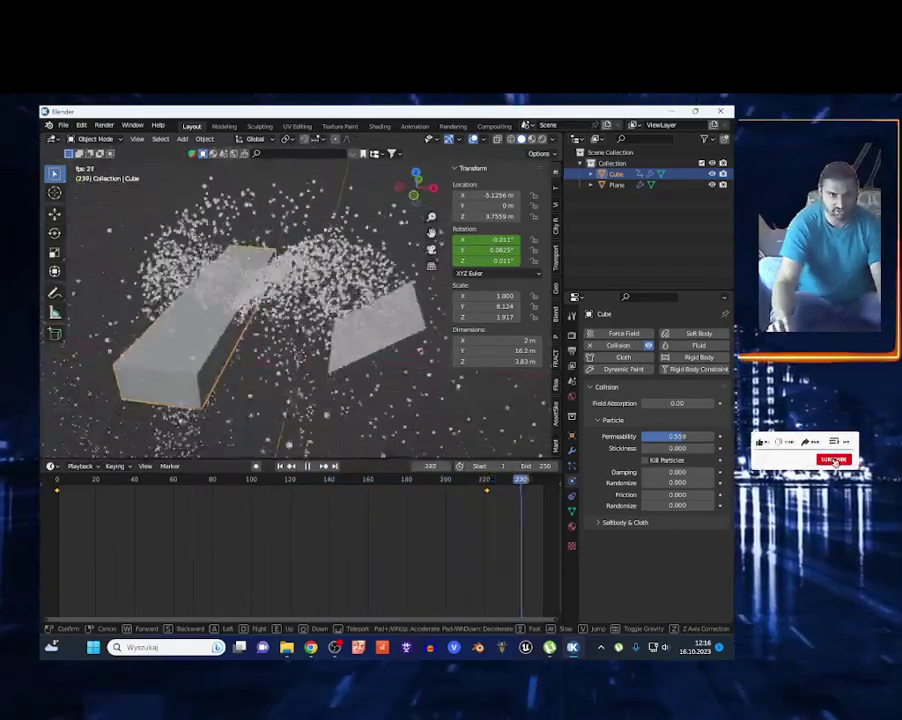
pyautogui.click(209, 416)
pyautogui.press('space')
pyautogui.press('space')
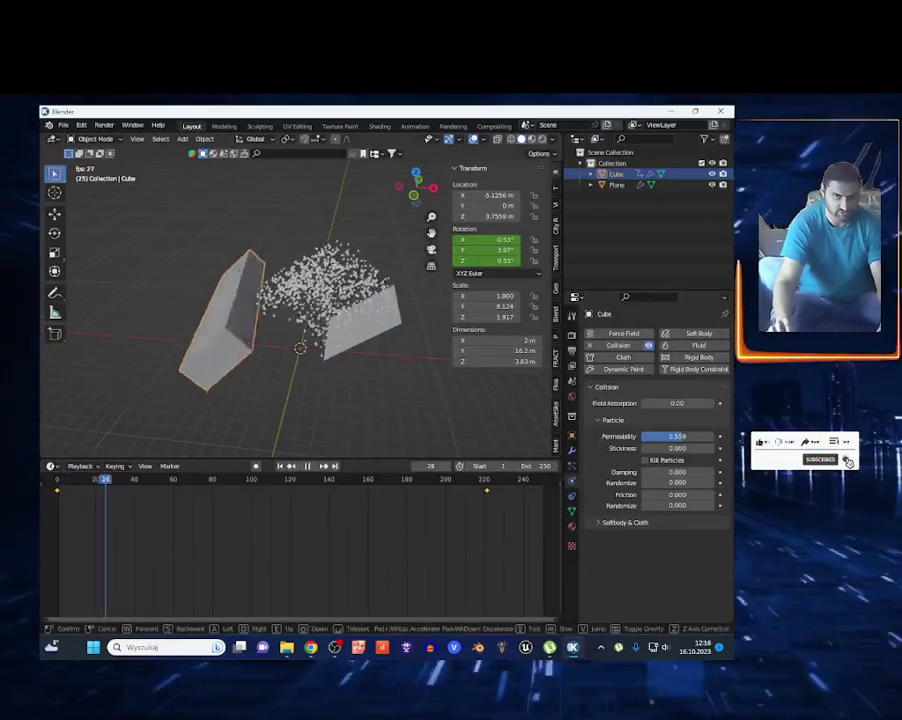
# - Fly close to and around the rotating cube to examine the particle collisions, and stop playback at frame 224
pyautogui.hotkey('shift', '`')
pyautogui.press('w')
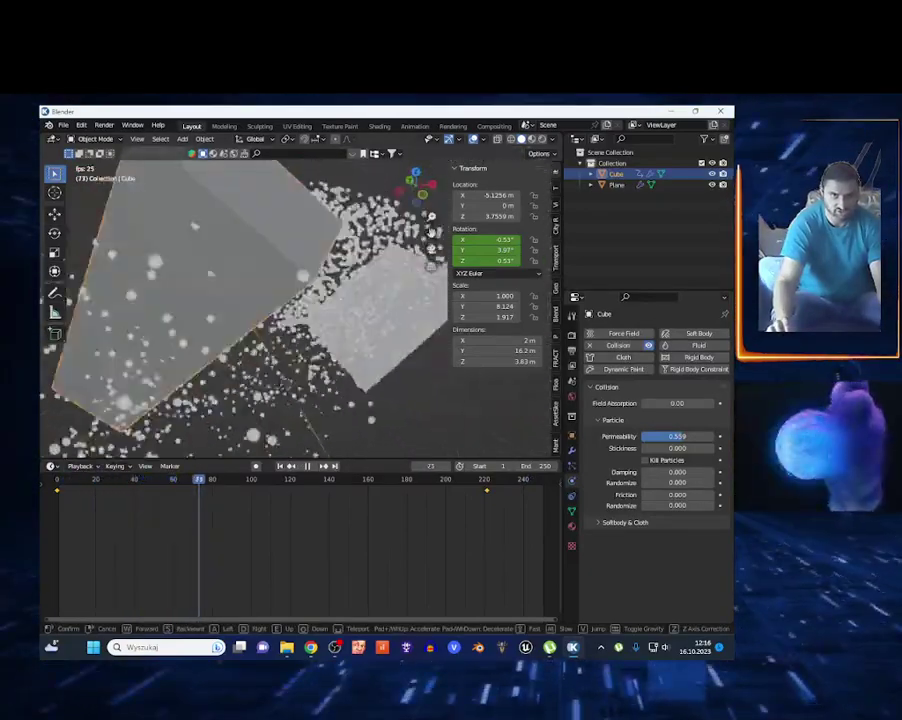
pyautogui.press('s')
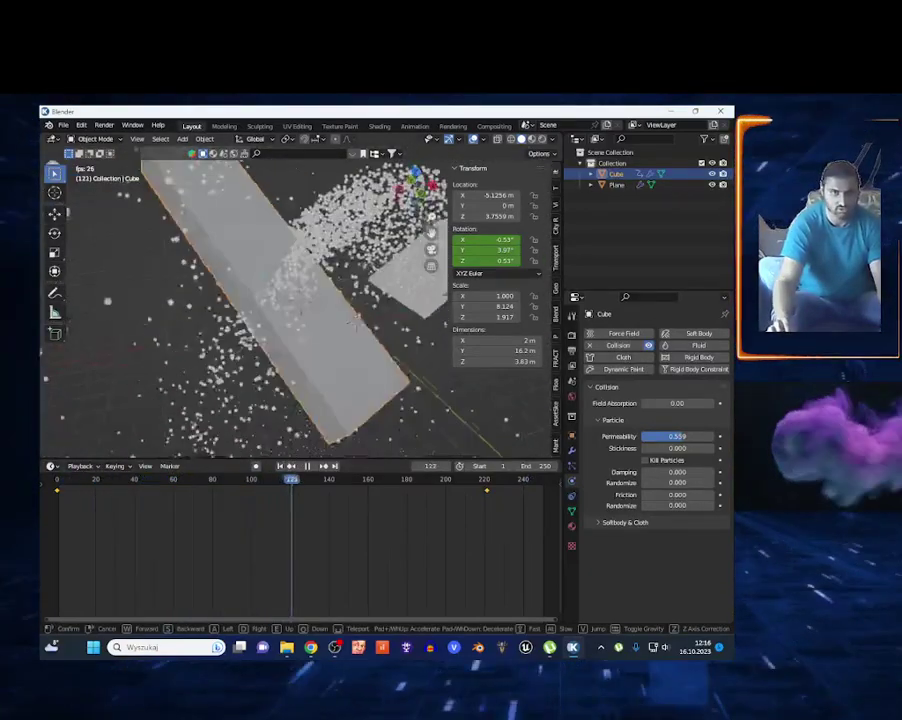
pyautogui.press('d')
pyautogui.press('s')
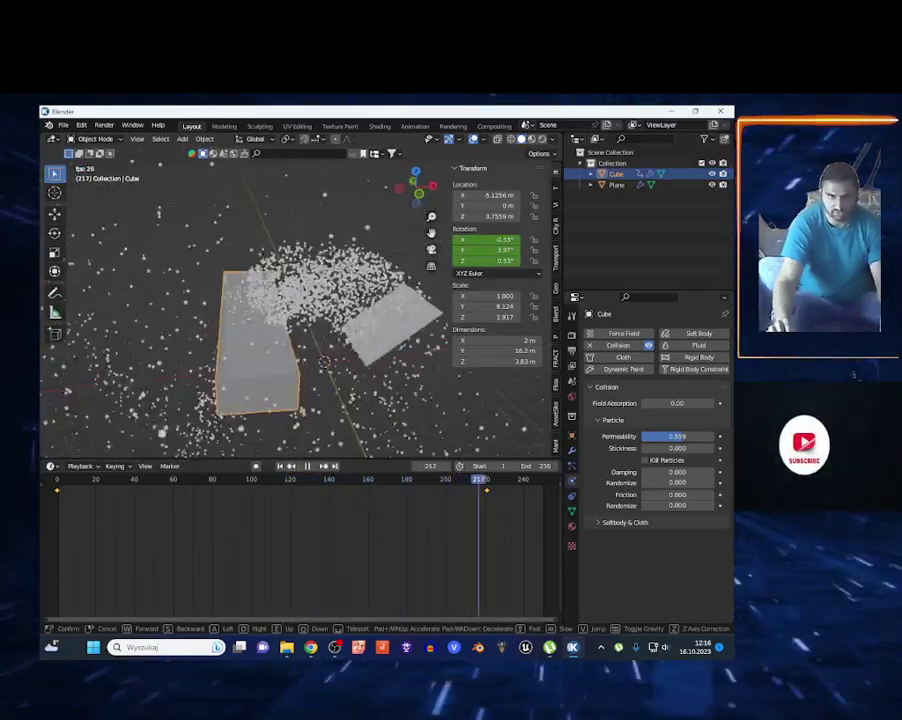
pyautogui.click(106, 386)
pyautogui.press('space')
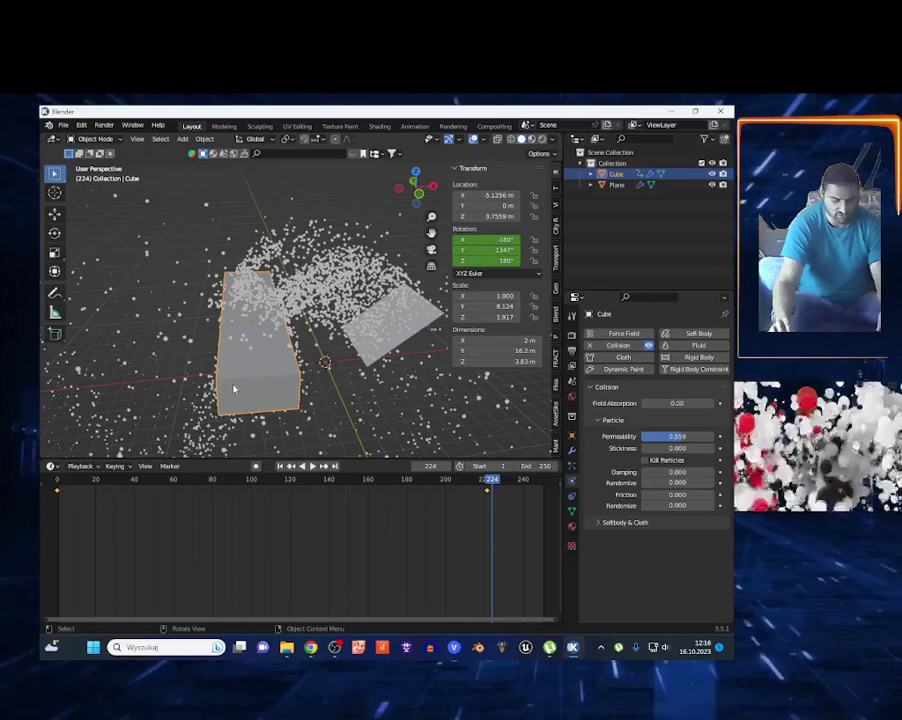